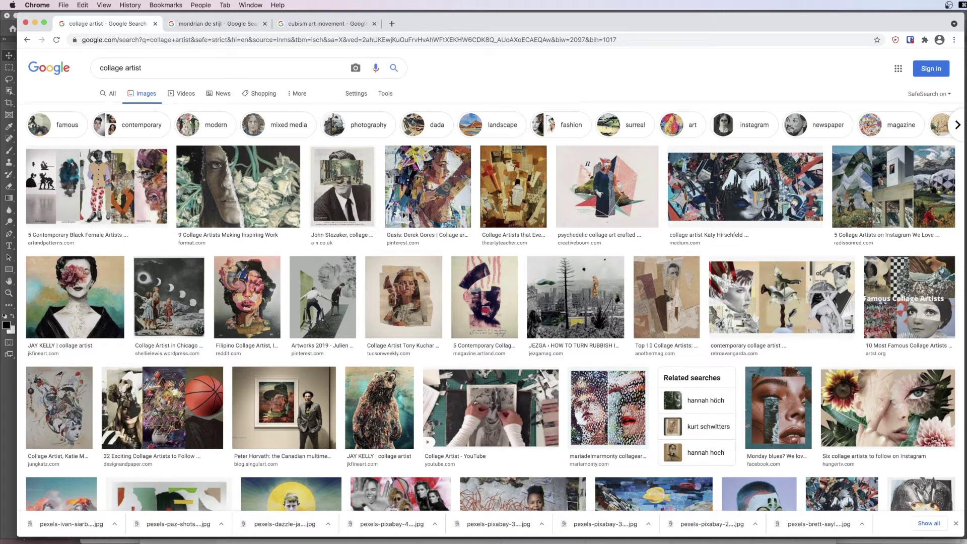
Look through the Mondrian de Stijl and Cubism image results, then minimise Chrome
{"action": "left_click", "coordinate": [208, 23]}
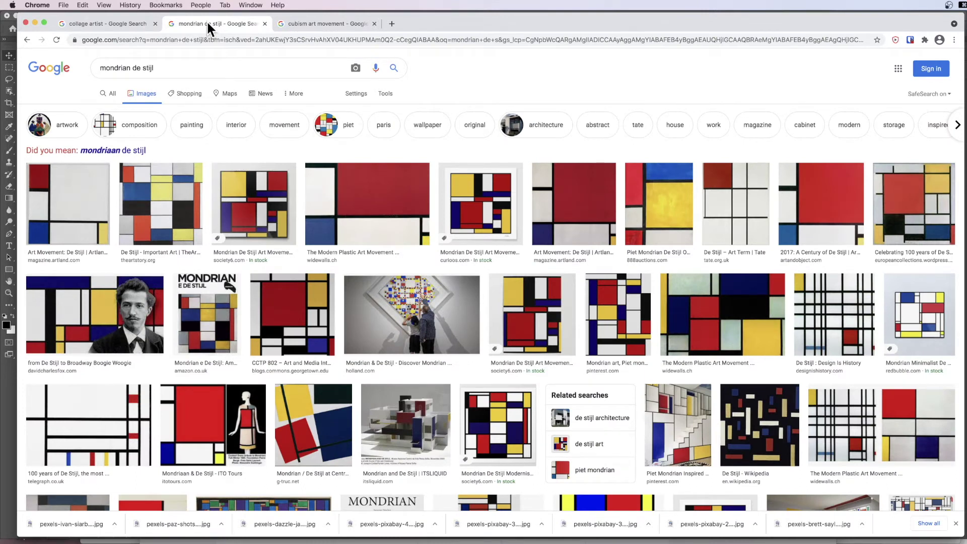
{"action": "left_click", "coordinate": [316, 25]}
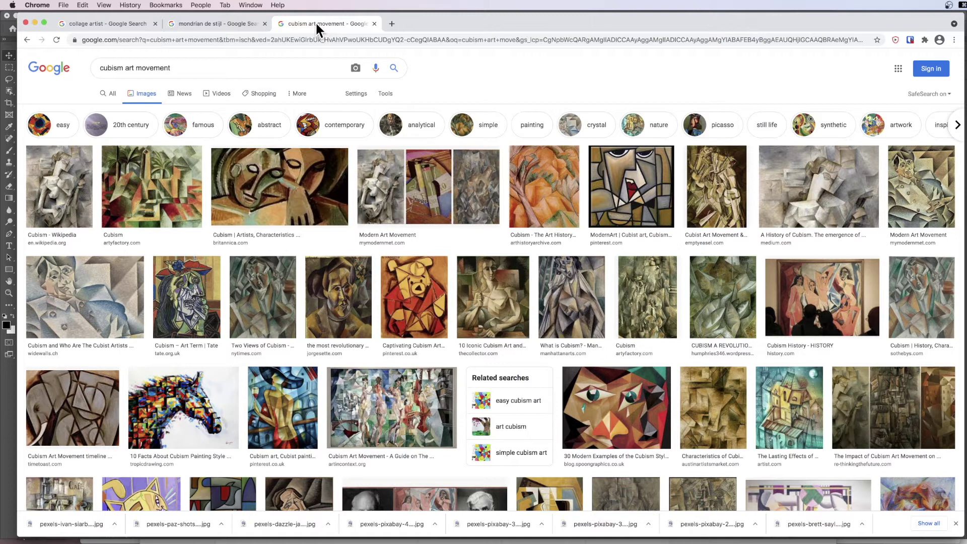
{"action": "left_click", "coordinate": [35, 22]}
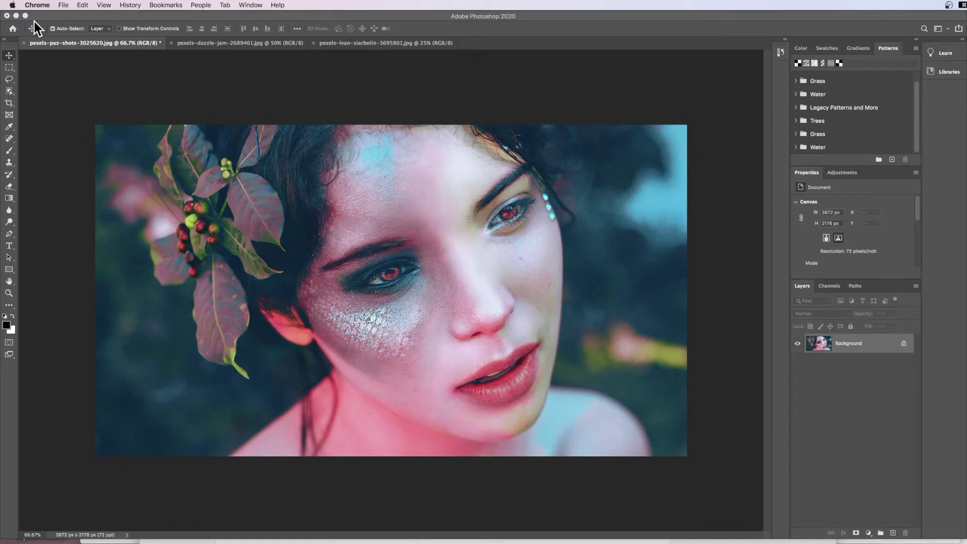
Bring Photoshop forward, reset the Essentials workspace, and collapse the Learn and Libraries panels
{"action": "left_click", "coordinate": [251, 5]}
{"action": "left_click", "coordinate": [333, 7]}
{"action": "left_click", "coordinate": [320, 51]}
{"action": "left_click", "coordinate": [282, 5]}
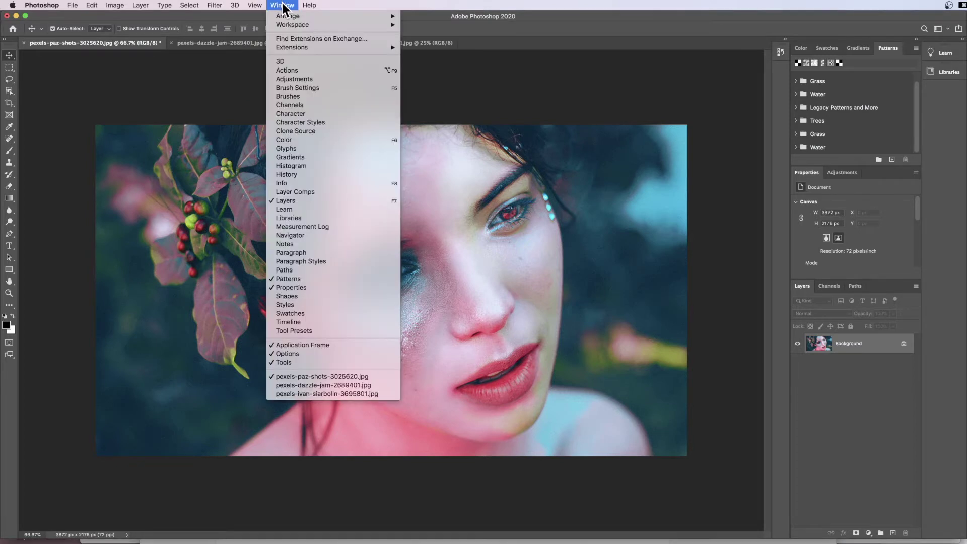
{"action": "mouse_move", "coordinate": [298, 24]}
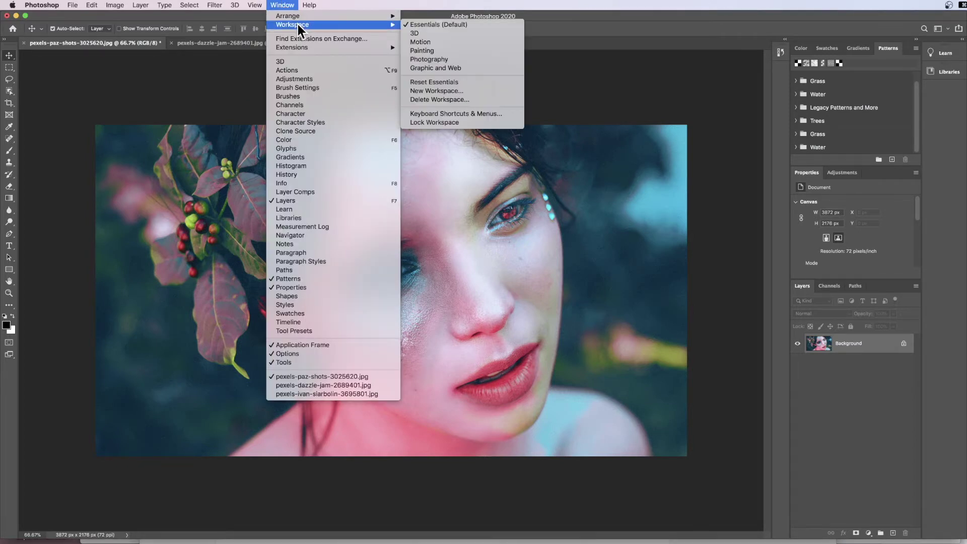
{"action": "left_click", "coordinate": [451, 84]}
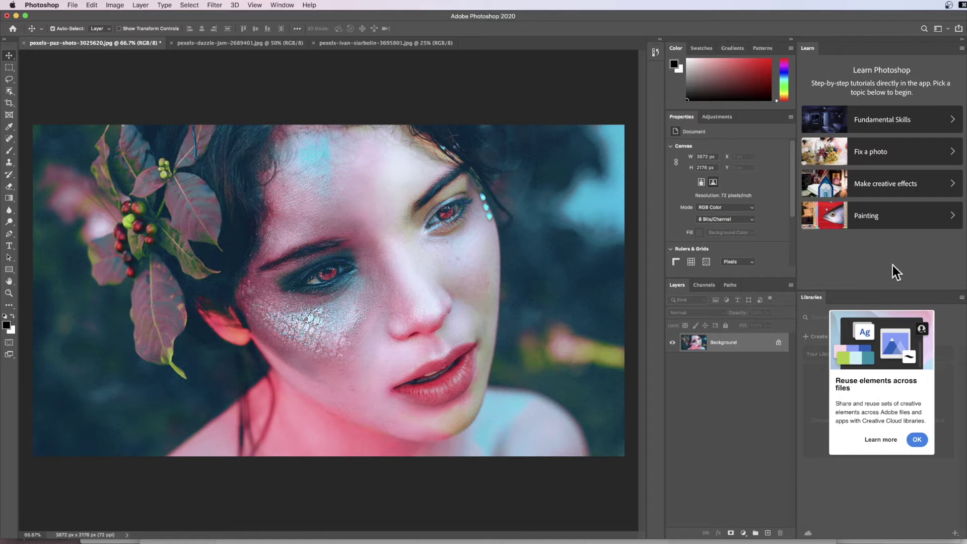
{"action": "left_click", "coordinate": [961, 42]}
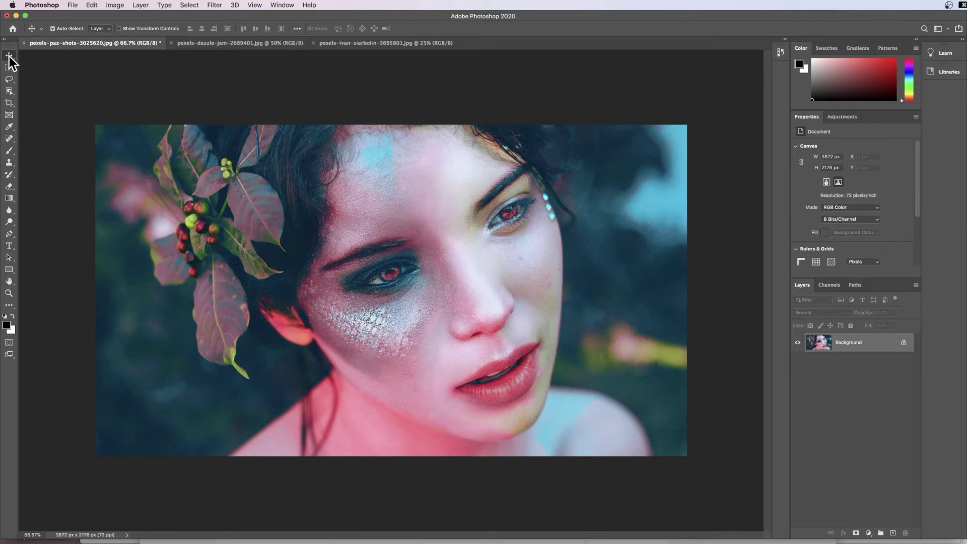
Reset all tools to their default settings
{"action": "right_click", "coordinate": [31, 28]}
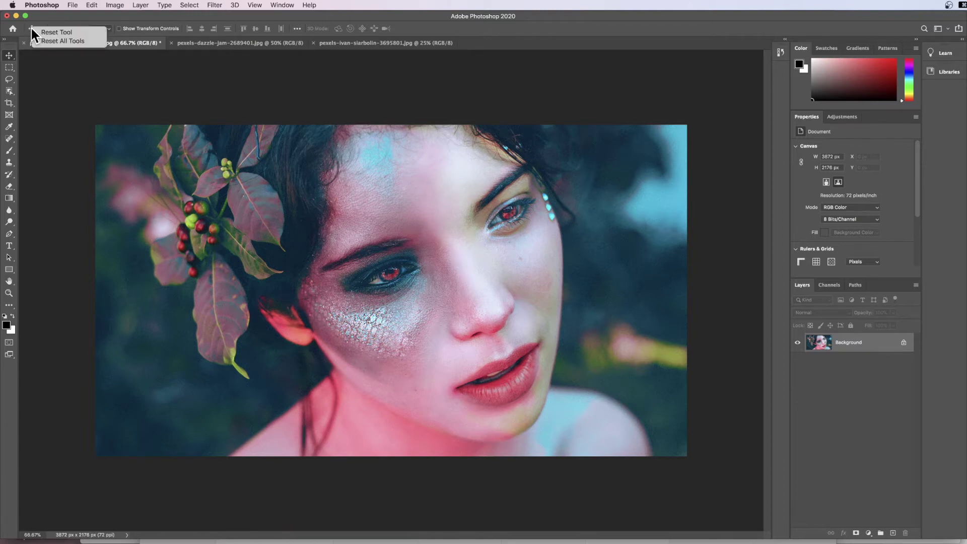
{"action": "left_click", "coordinate": [65, 40]}
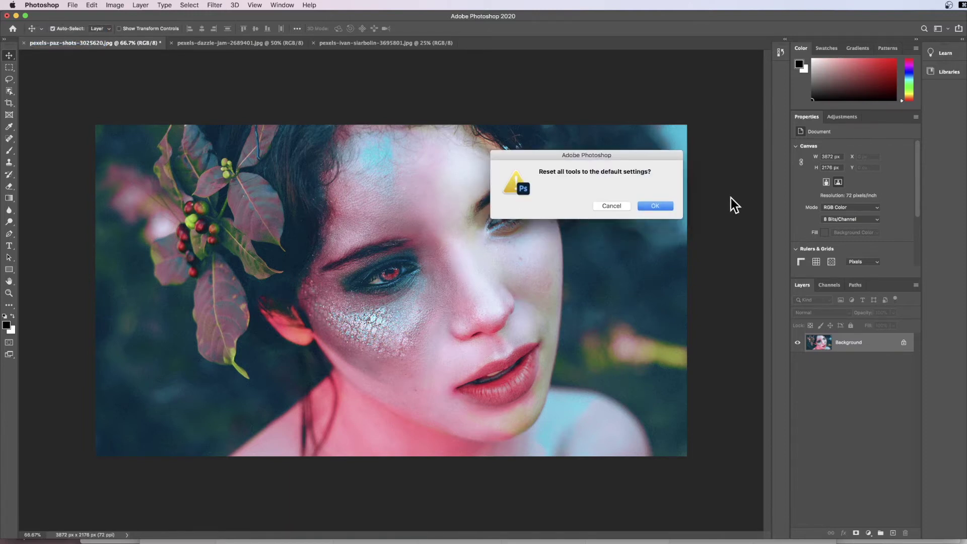
{"action": "left_click", "coordinate": [656, 206]}
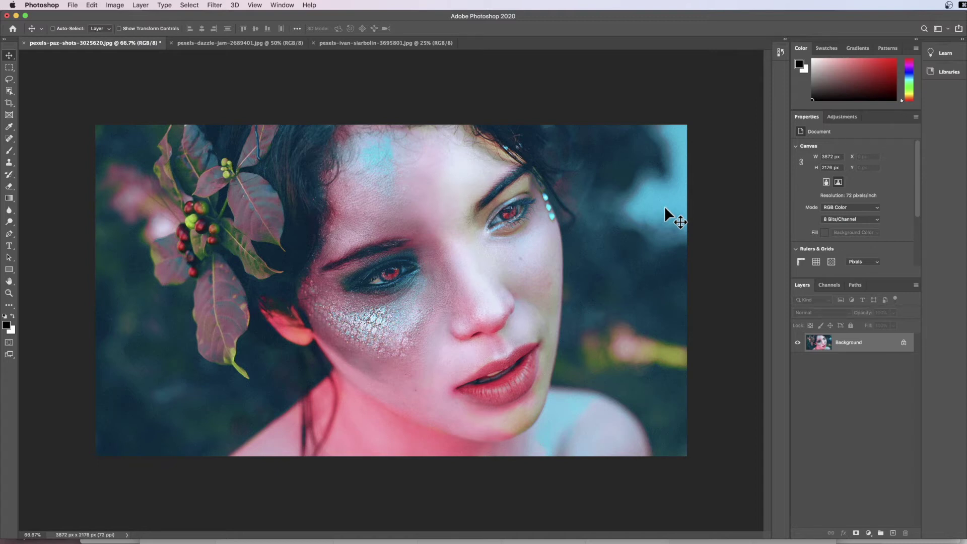
Create Untitled-1 with width and height of 800 pixels, 300 ppi, and a white background
{"action": "key", "text": "super+n"}
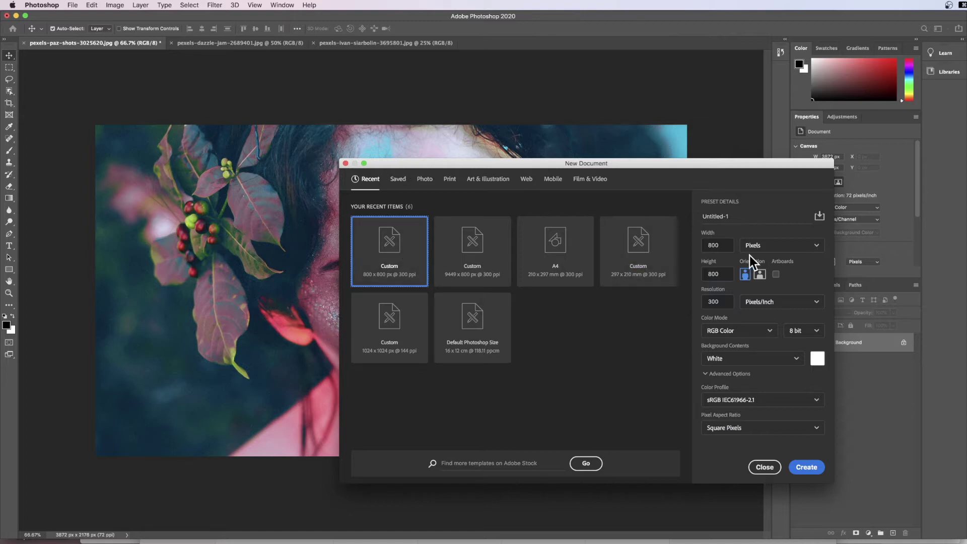
{"action": "left_click", "coordinate": [729, 246]}
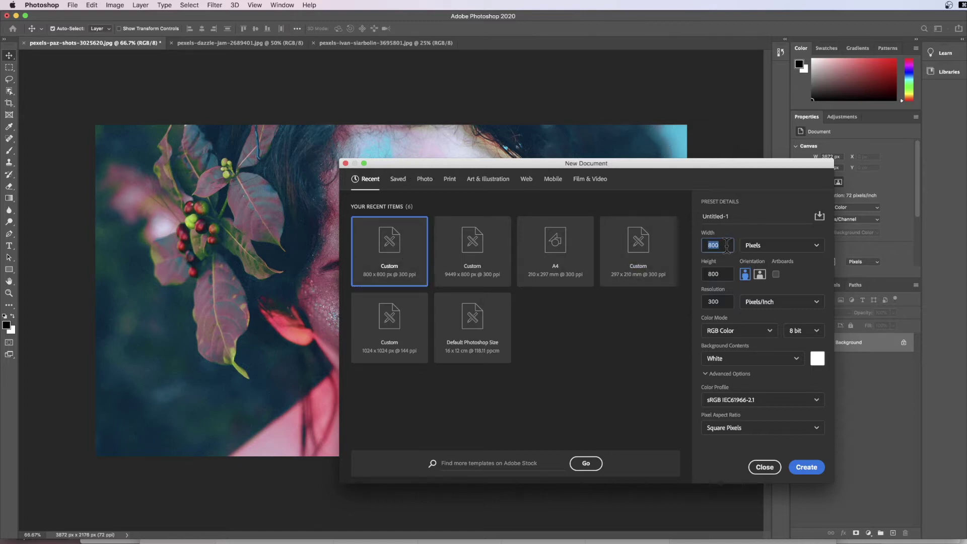
{"action": "type", "text": "800"}
{"action": "left_click", "coordinate": [786, 247]}
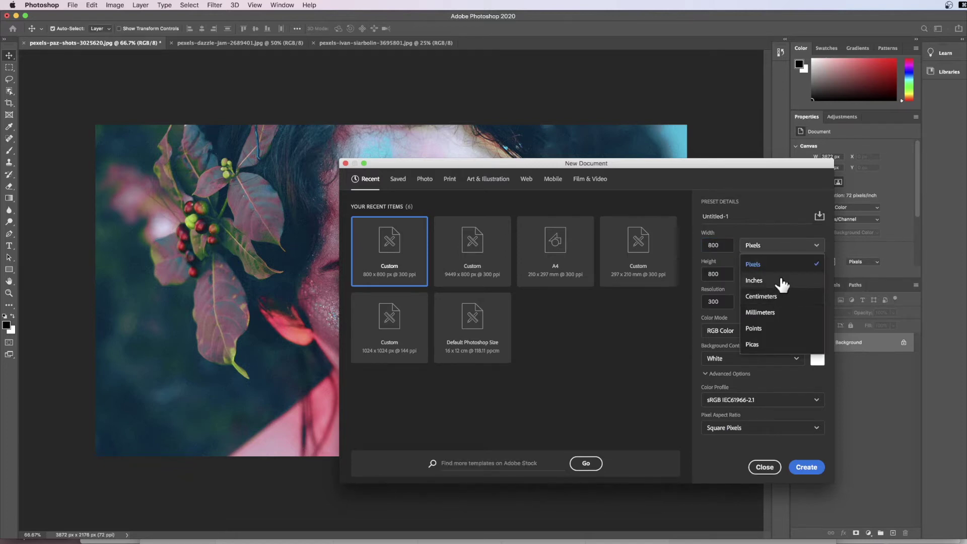
{"action": "left_click", "coordinate": [766, 260]}
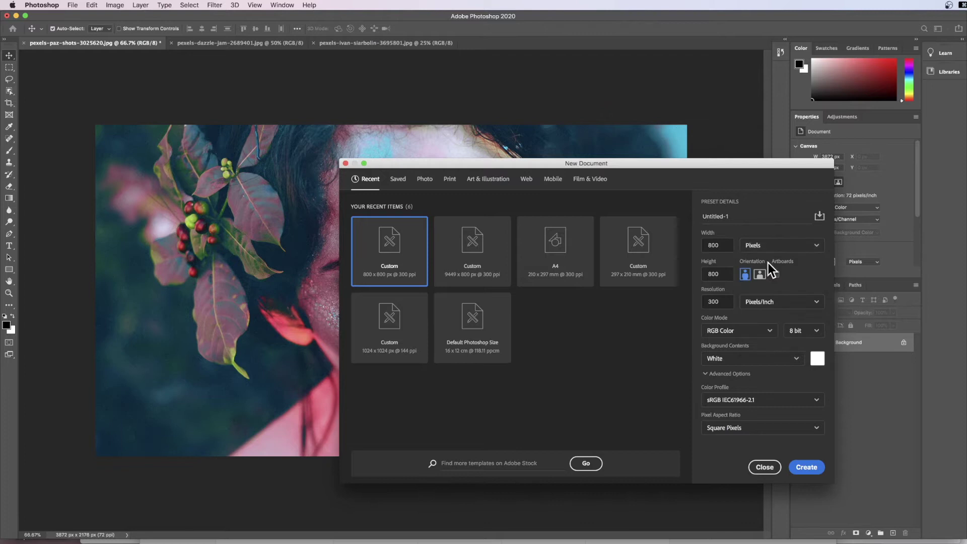
{"action": "left_click", "coordinate": [729, 275]}
{"action": "type", "text": "800"}
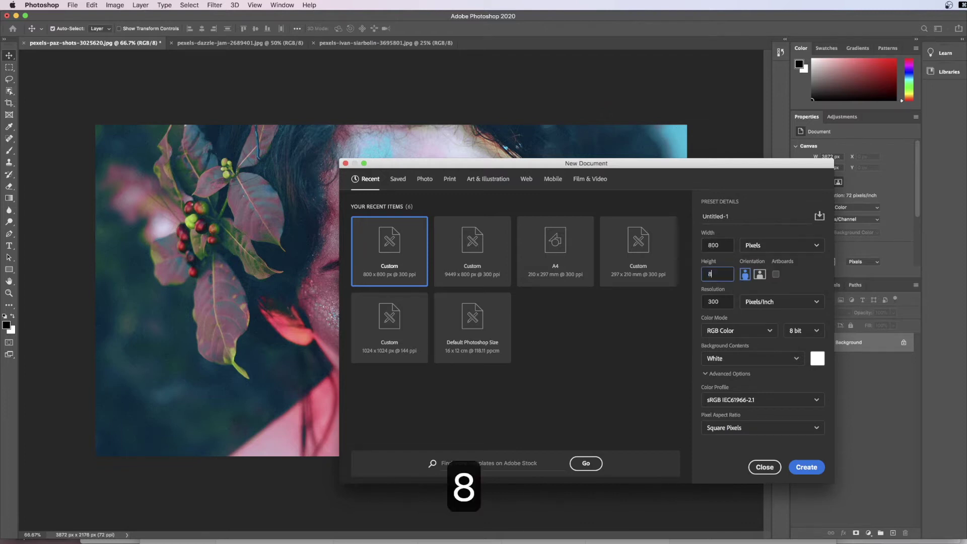
{"action": "left_click", "coordinate": [737, 232]}
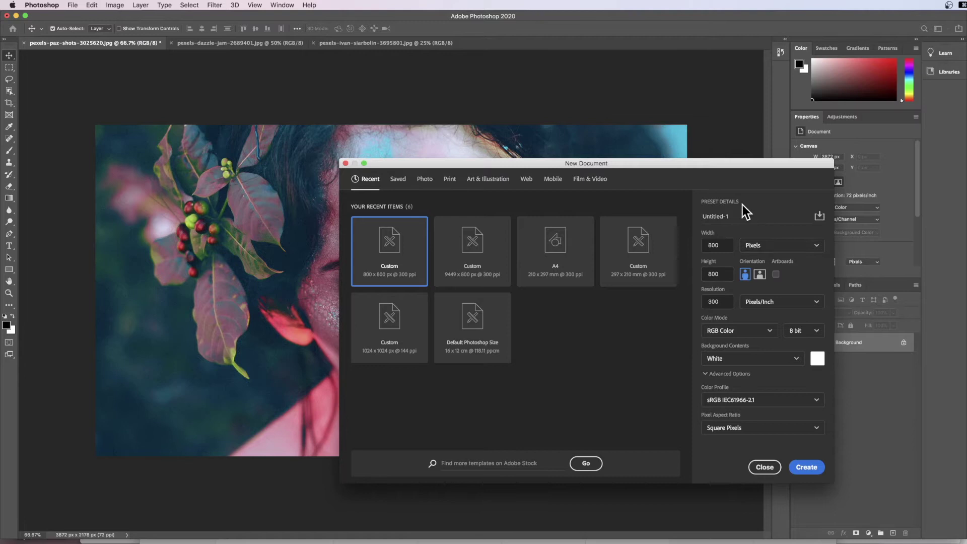
{"action": "left_click", "coordinate": [805, 467]}
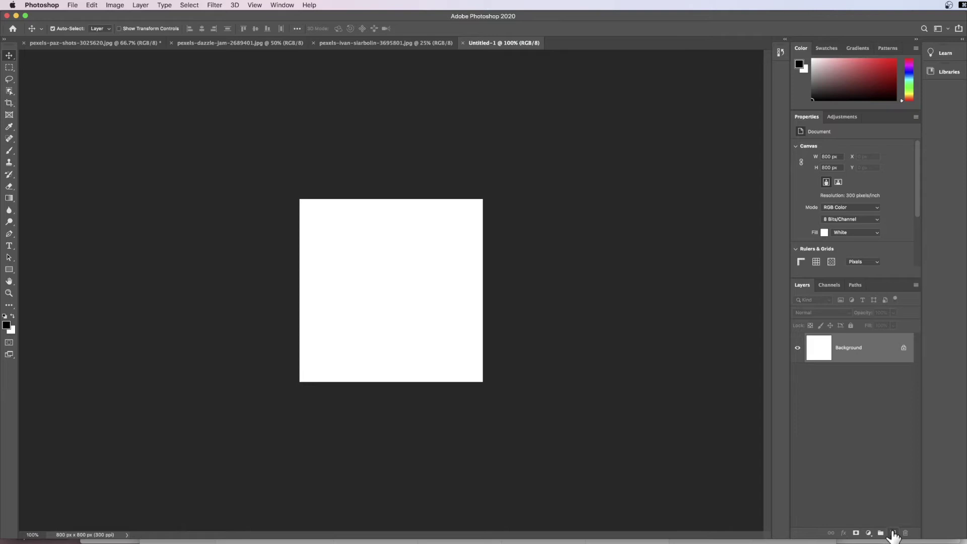
Add two empty layers and set the Rectangular Marquee style to Fixed Size
{"action": "left_click", "coordinate": [893, 534]}
{"action": "left_click", "coordinate": [893, 534]}
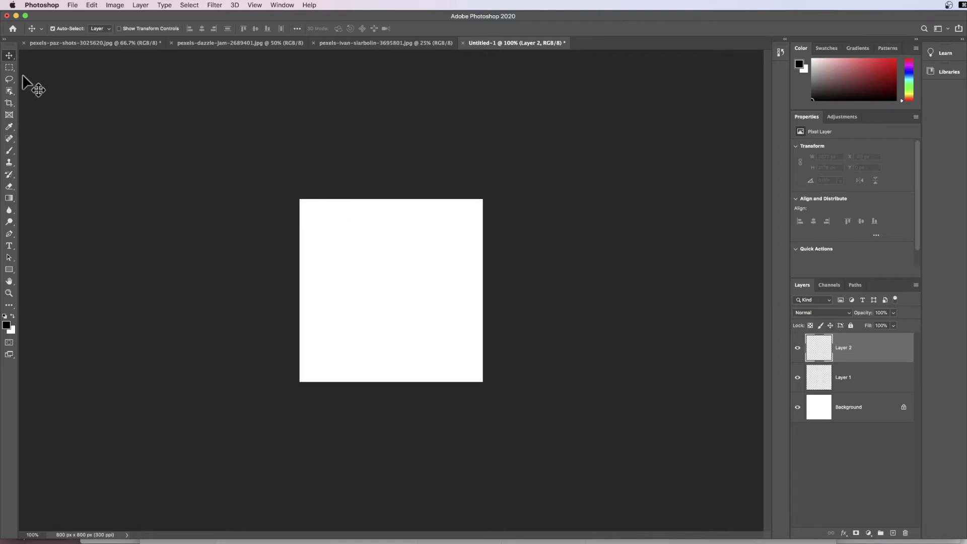
{"action": "left_click", "coordinate": [10, 68]}
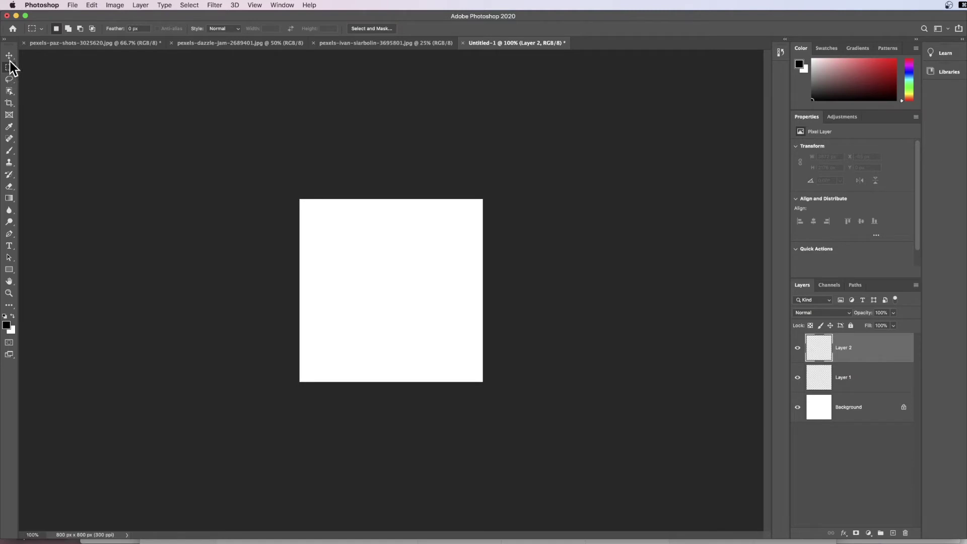
{"action": "left_click", "coordinate": [239, 29]}
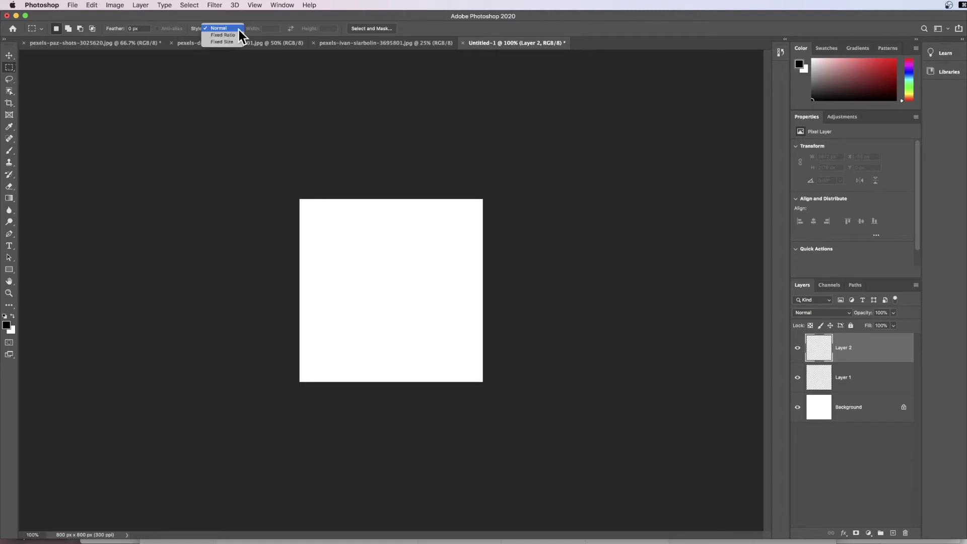
{"action": "left_click", "coordinate": [237, 41]}
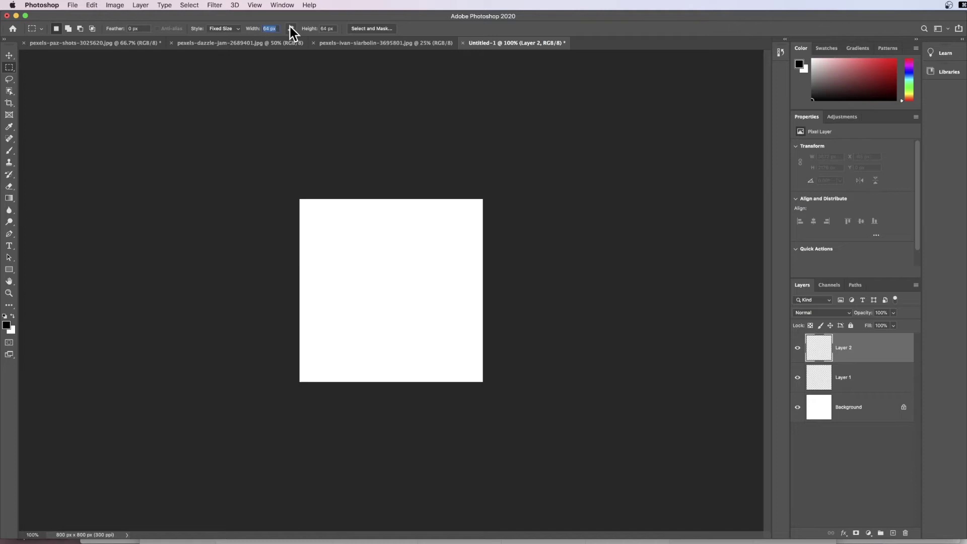
Select a 400 × 400 px square at the canvas top-left and reset colours to black and white
{"action": "left_click", "coordinate": [274, 29]}
{"action": "key", "text": "BackSpace"}
{"action": "key", "text": "BackSpace"}
{"action": "type", "text": "400"}
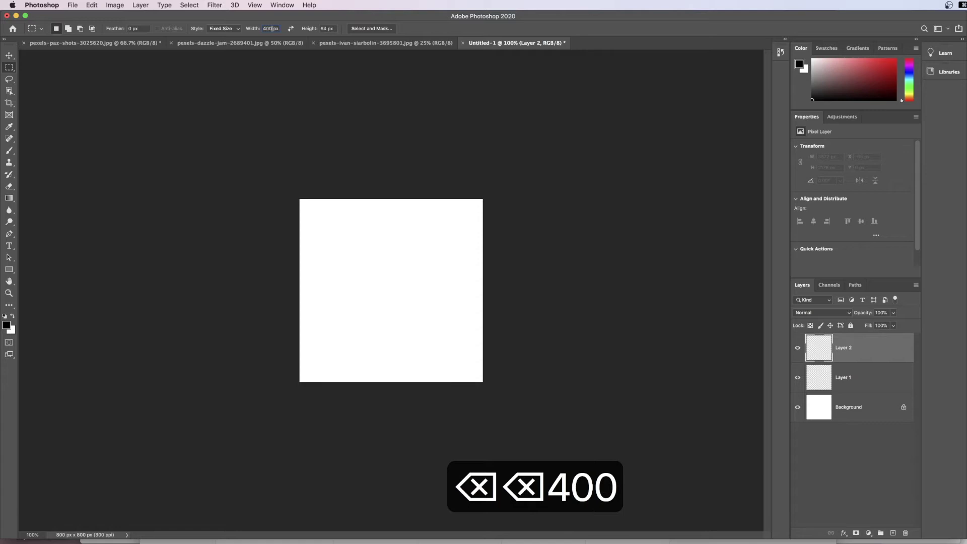
{"action": "left_click", "coordinate": [325, 28]}
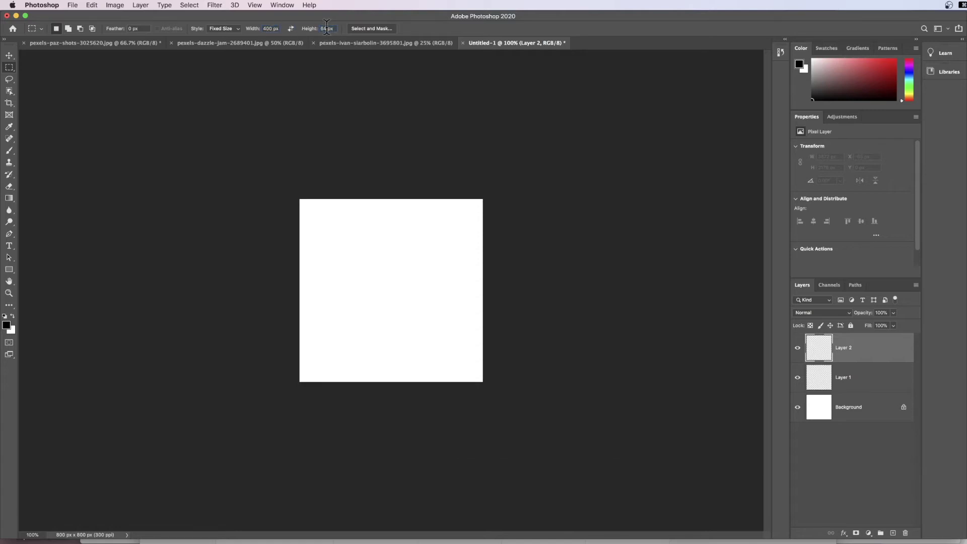
{"action": "type", "text": "400"}
{"action": "left_click", "coordinate": [299, 201]}
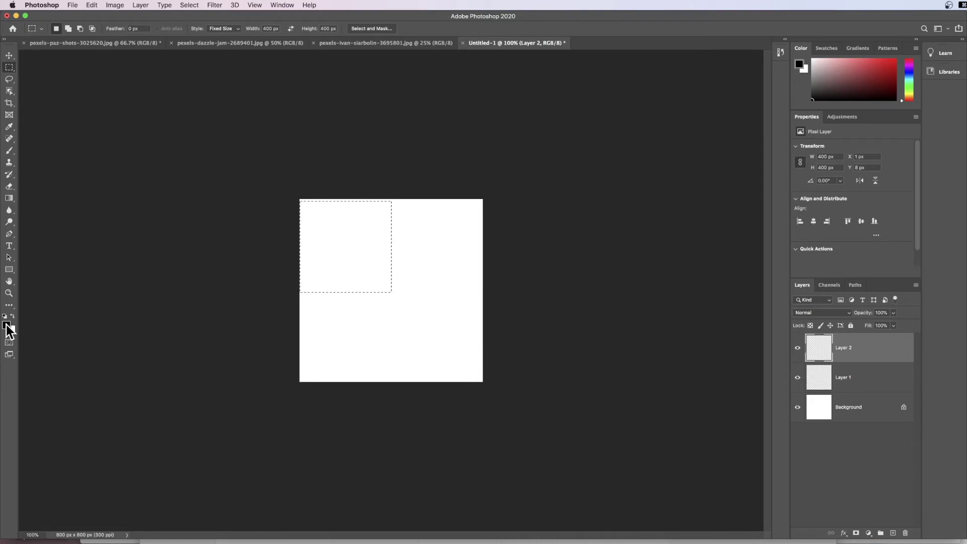
{"action": "key", "text": "d"}
Fill the top-left square selection on Layer 2 with black using the Paint Bucket, then deselect
{"action": "left_click", "coordinate": [10, 199]}
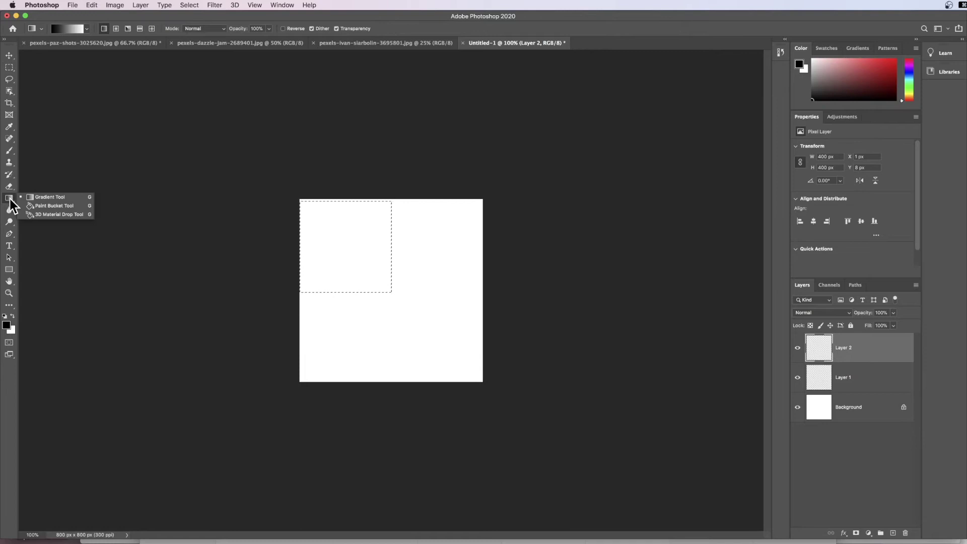
{"action": "left_click", "coordinate": [56, 206]}
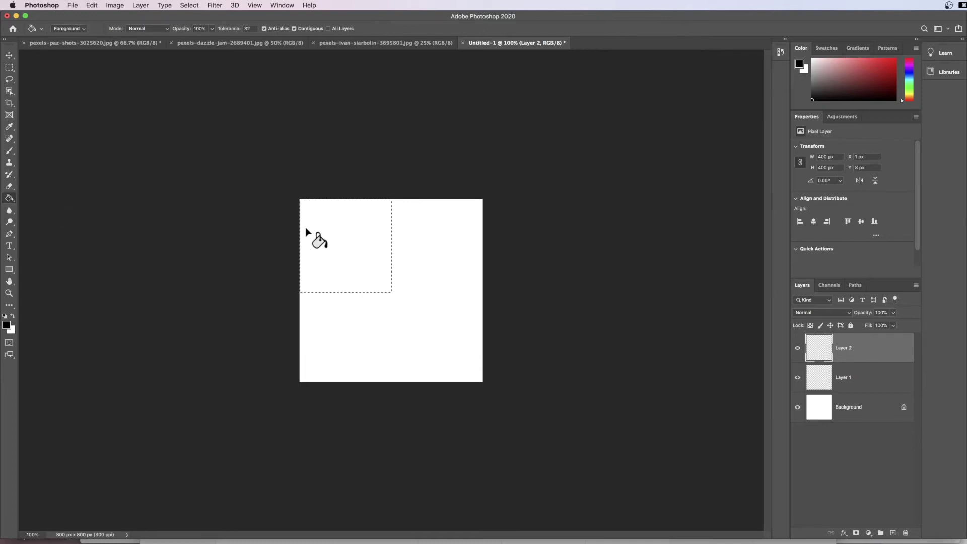
{"action": "left_click", "coordinate": [328, 227]}
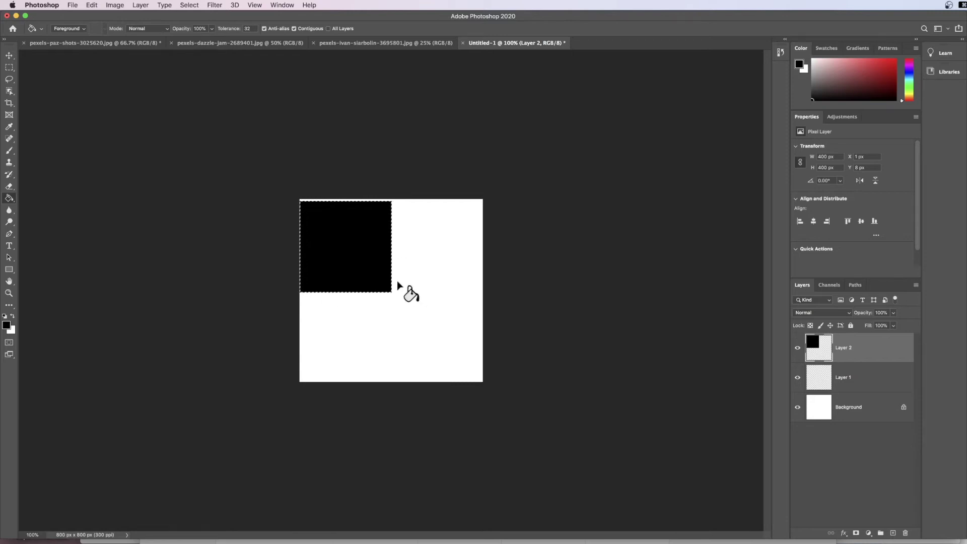
{"action": "key", "text": "super+d"}
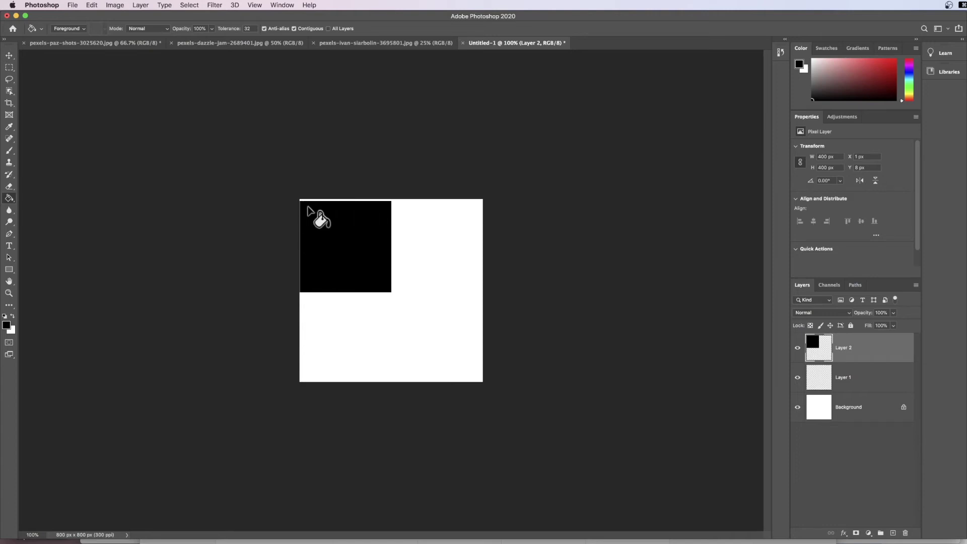
Nudge the black square up and left so it sits flush in the top-left corner
{"action": "key", "text": "v"}
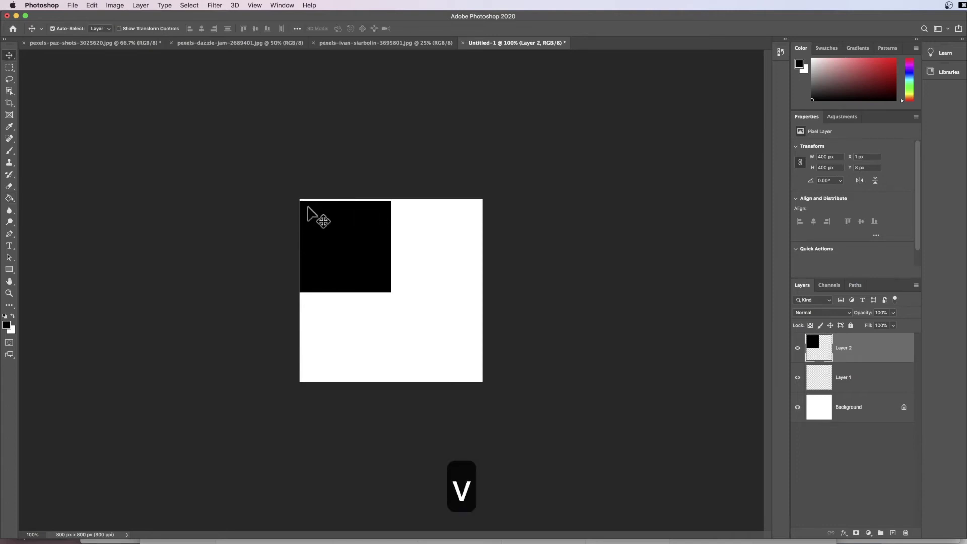
{"action": "key", "text": "Up"}
{"action": "key", "text": "Up"}
{"action": "key", "text": "Up"}
{"action": "key", "text": "Up"}
{"action": "key", "text": "Up"}
{"action": "key", "text": "Up"}
{"action": "key", "text": "Up"}
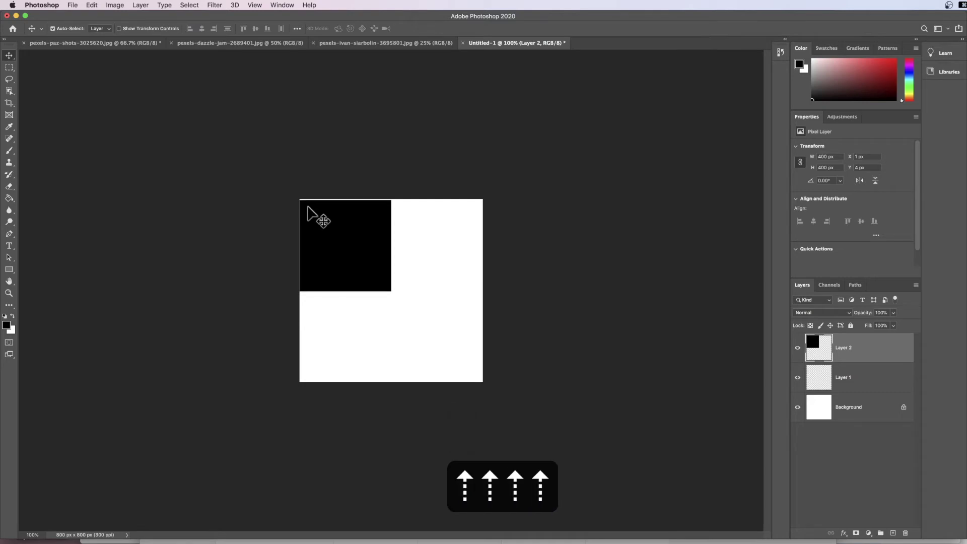
{"action": "key", "text": "Up"}
{"action": "key", "text": "Up"}
{"action": "key", "text": "Left"}
{"action": "key", "text": "Left"}
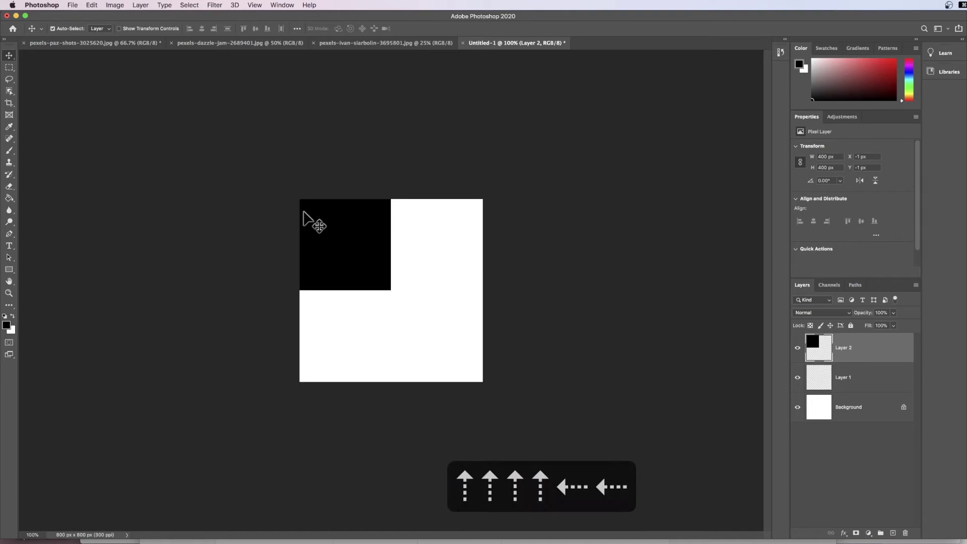
On Layer 1, select the 400 px bottom-right quarter, fill it black, and deselect
{"action": "left_click", "coordinate": [862, 384]}
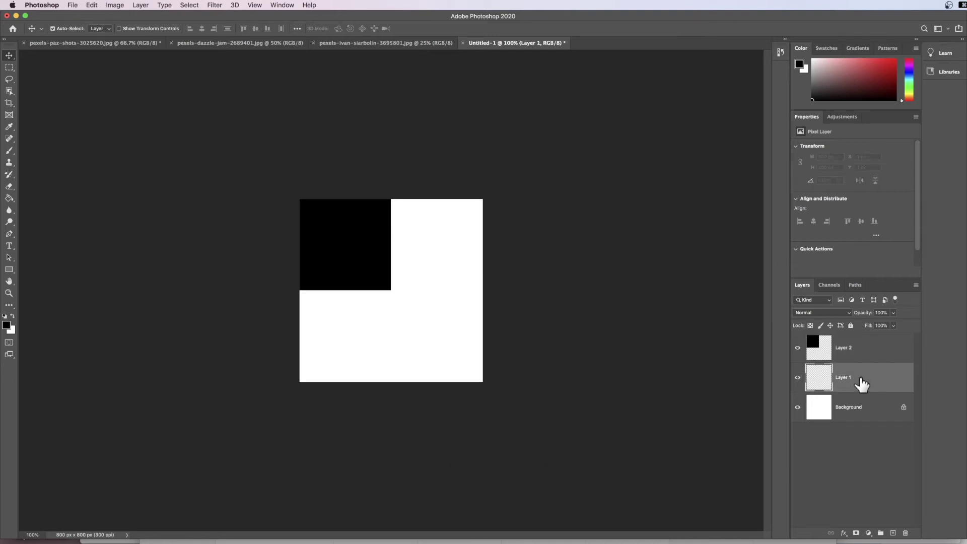
{"action": "key", "text": "m"}
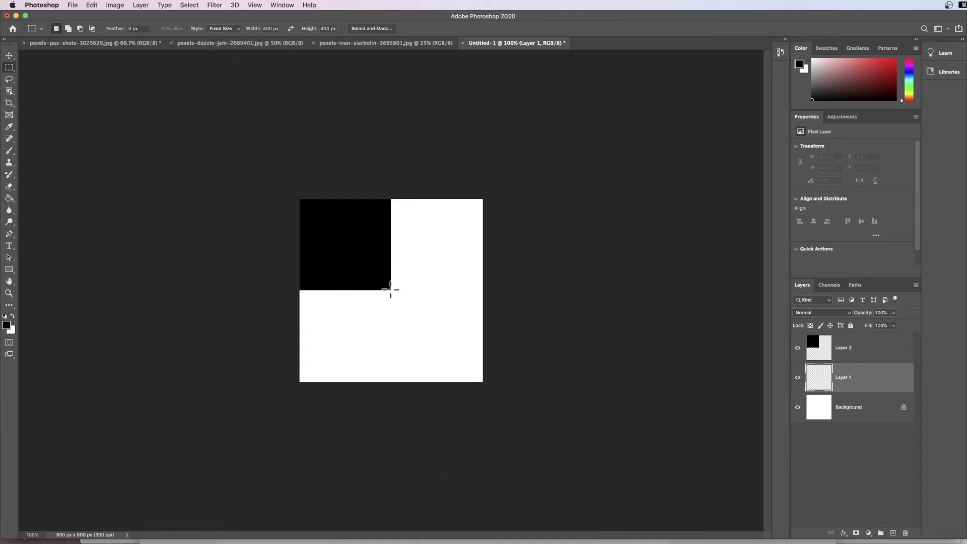
{"action": "left_click", "coordinate": [390, 291]}
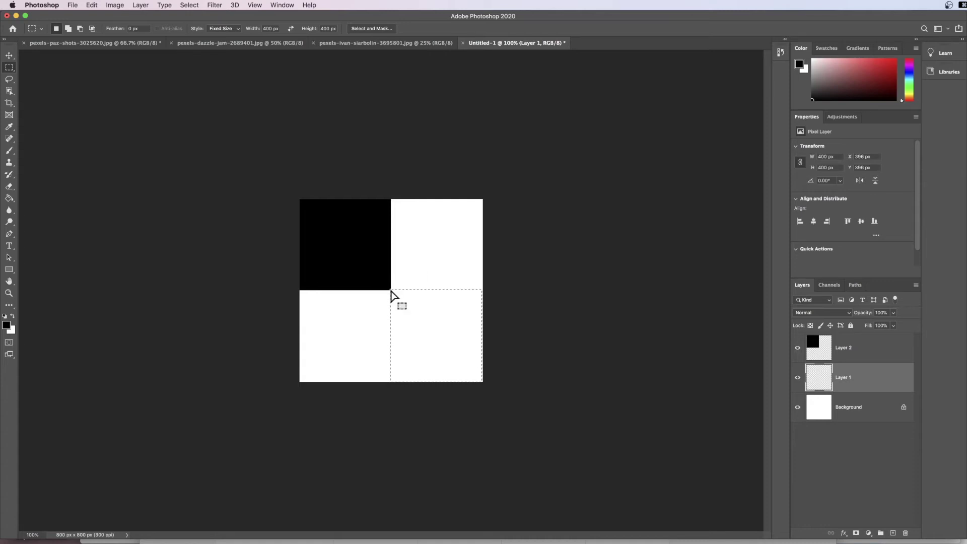
{"action": "key", "text": "g"}
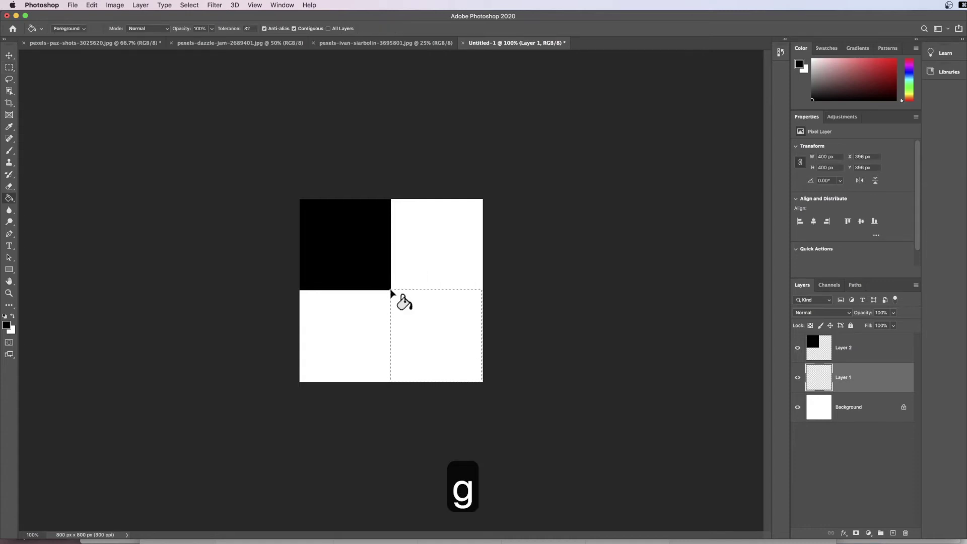
{"action": "left_click", "coordinate": [410, 318]}
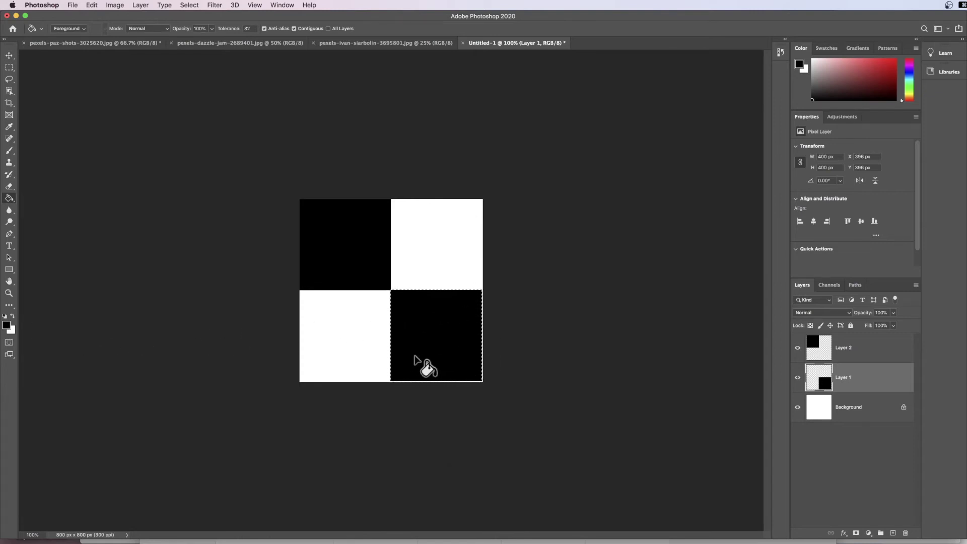
{"action": "key", "text": "super+d"}
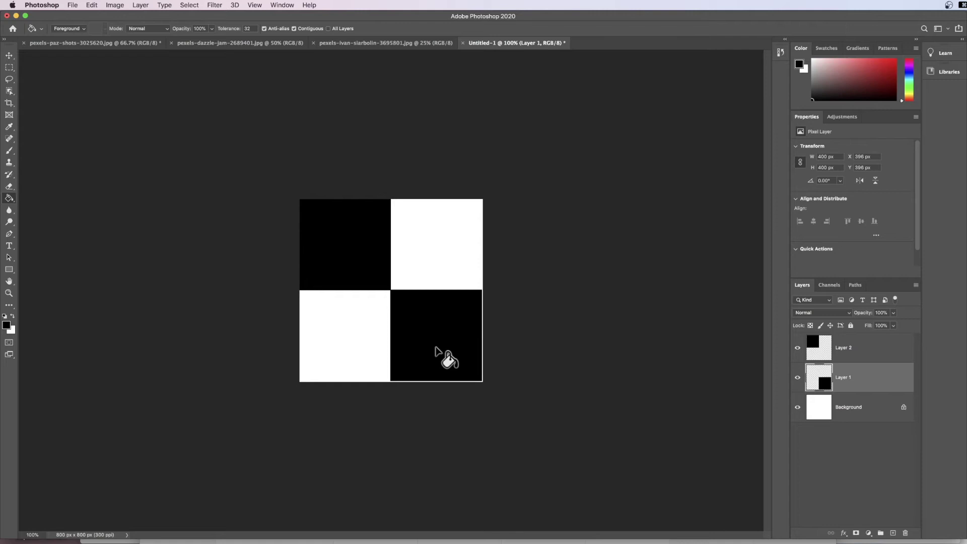
Nudge the second black square right and down flush into the bottom-right corner
{"action": "key", "text": "v"}
{"action": "key", "text": "Right"}
{"action": "key", "text": "Right"}
{"action": "key", "text": "Right"}
{"action": "key", "text": "Right"}
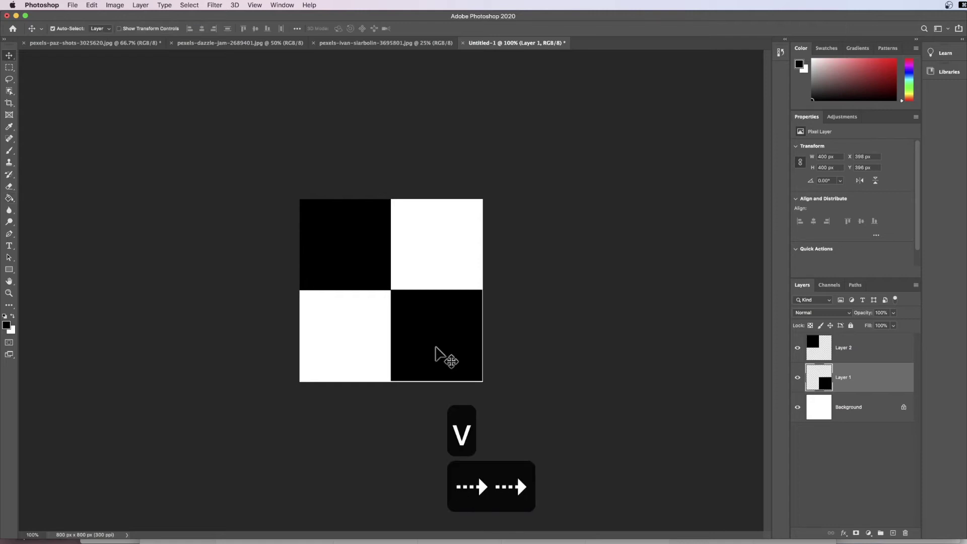
{"action": "key", "text": "Down"}
{"action": "key", "text": "Down"}
{"action": "key", "text": "Down"}
{"action": "key", "text": "Down"}
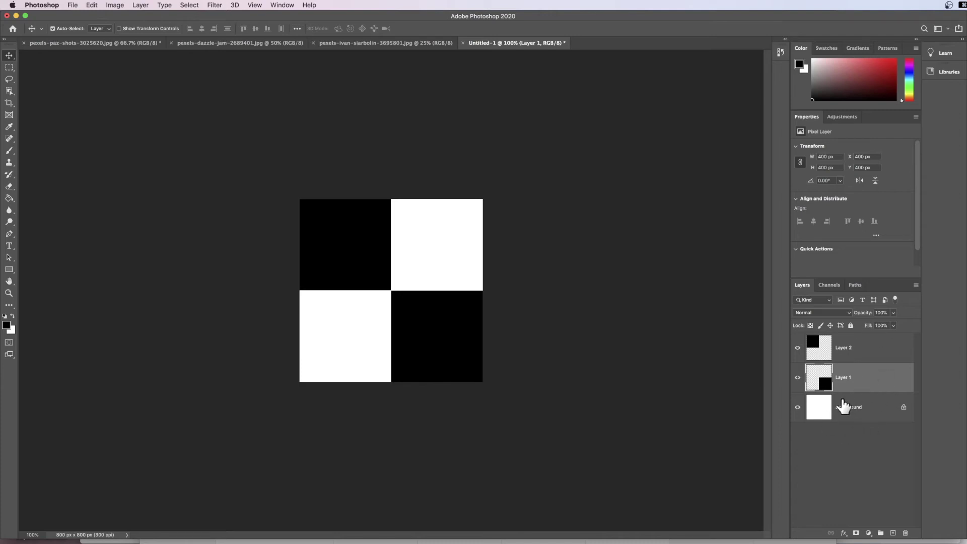
Select Layer 2, Layer 1 and Background together and merge them with Cmd+E
{"action": "left_click", "coordinate": [876, 355]}
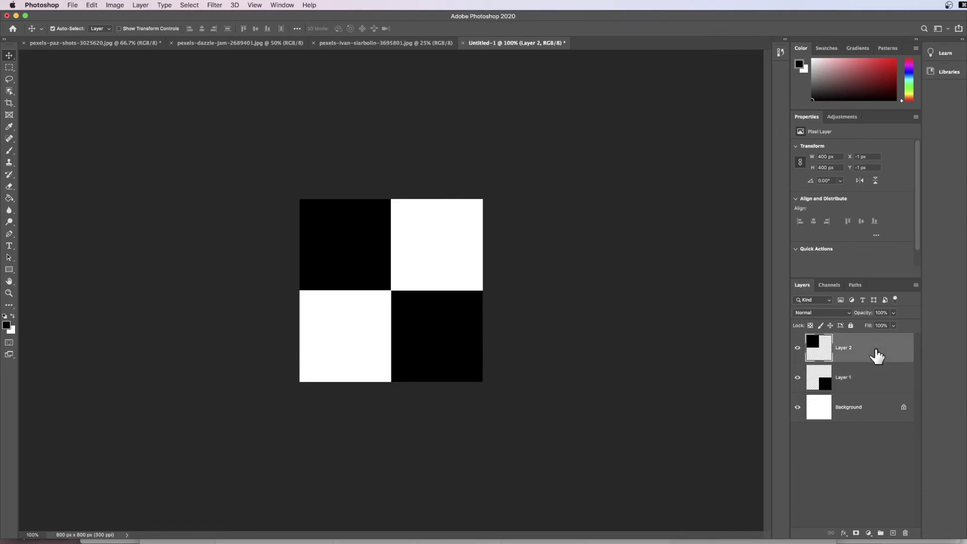
{"action": "left_click", "coordinate": [877, 416], "text": "shift"}
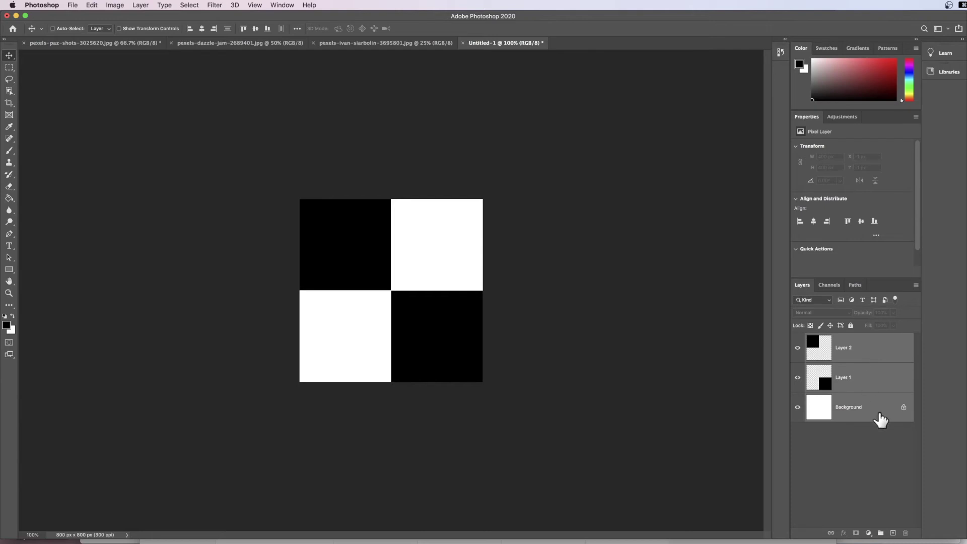
{"action": "key", "text": "super+e"}
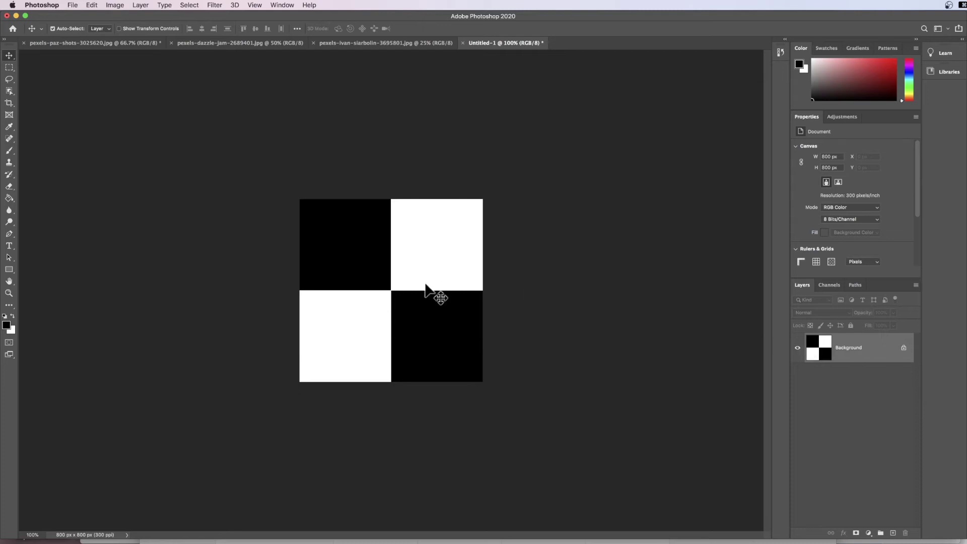
Show the Patterns panel and create a new pattern group named 'Squares'
{"action": "left_click", "coordinate": [282, 6]}
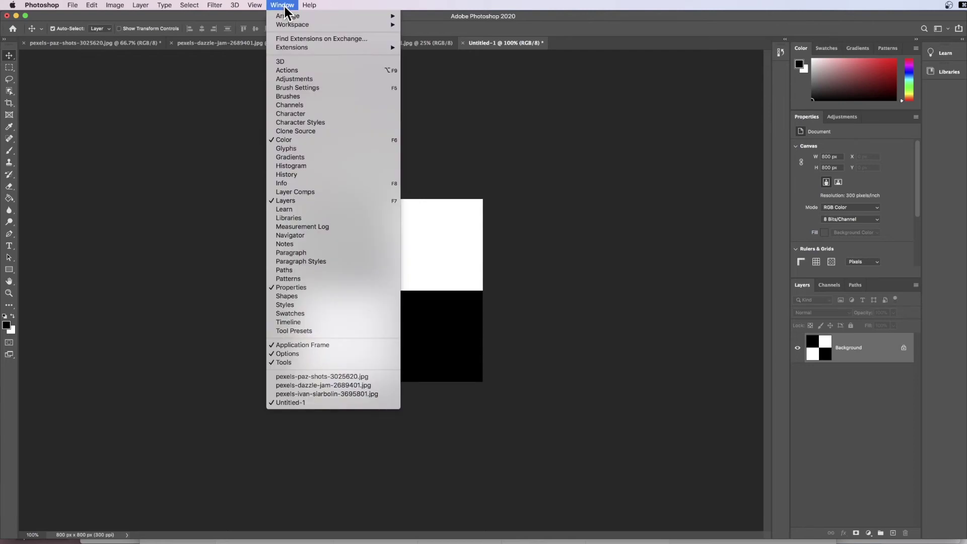
{"action": "left_click", "coordinate": [285, 279]}
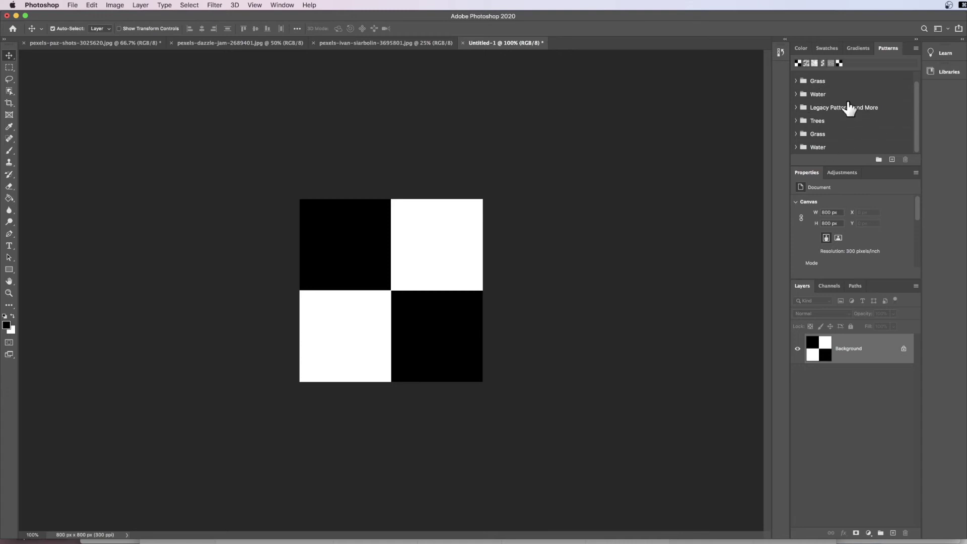
{"action": "left_click", "coordinate": [879, 160]}
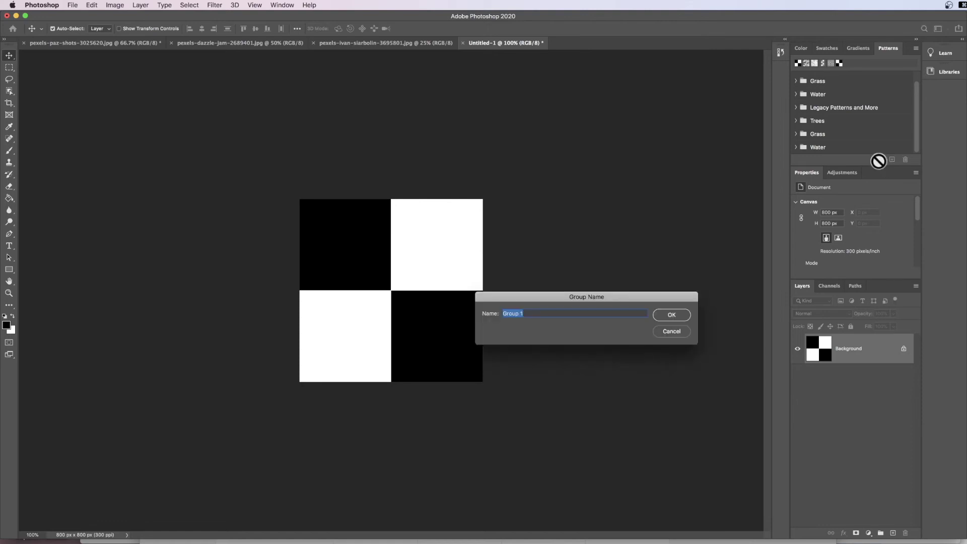
{"action": "type", "text": "Squares"}
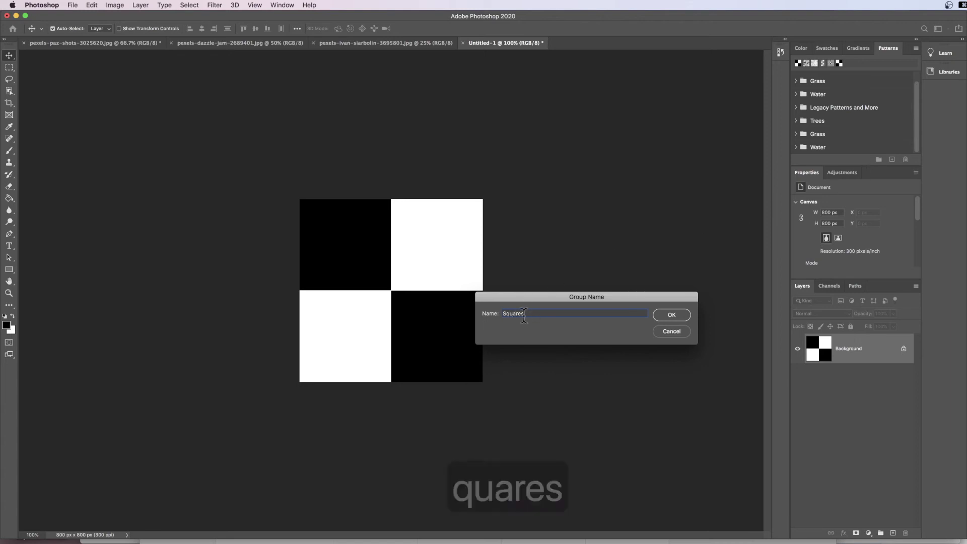
{"action": "left_click", "coordinate": [672, 315]}
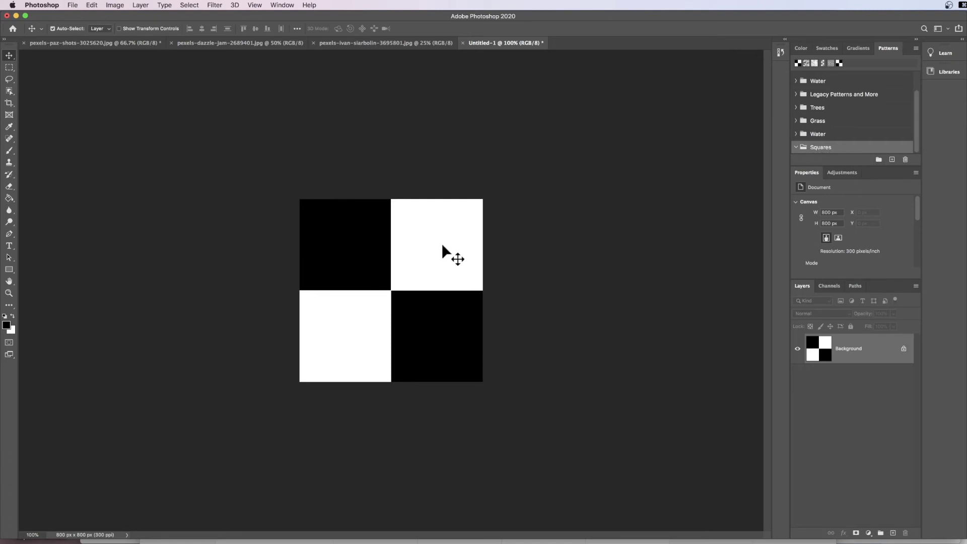
Save the checkerboard as Pattern 1 in the Squares group and return to the portrait
{"action": "left_click", "coordinate": [892, 160]}
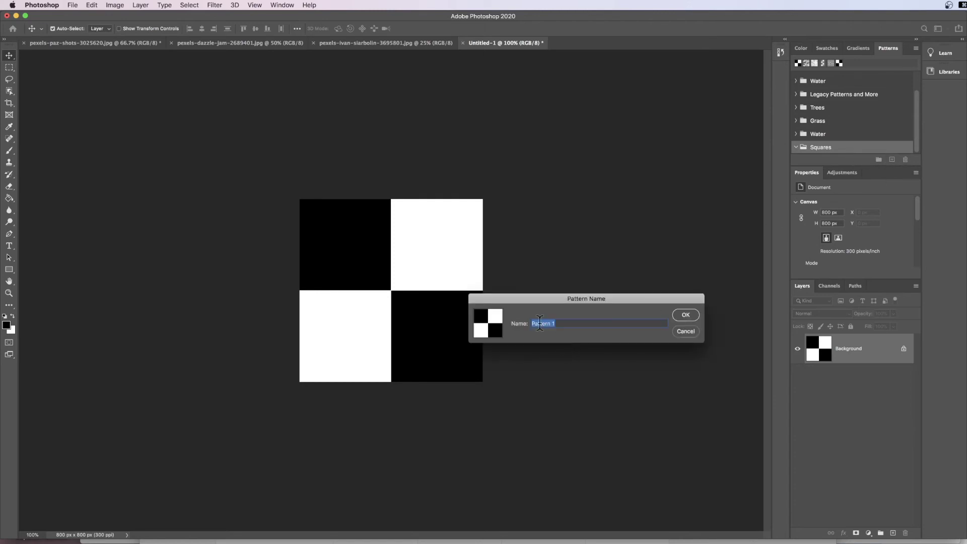
{"action": "left_click", "coordinate": [686, 314]}
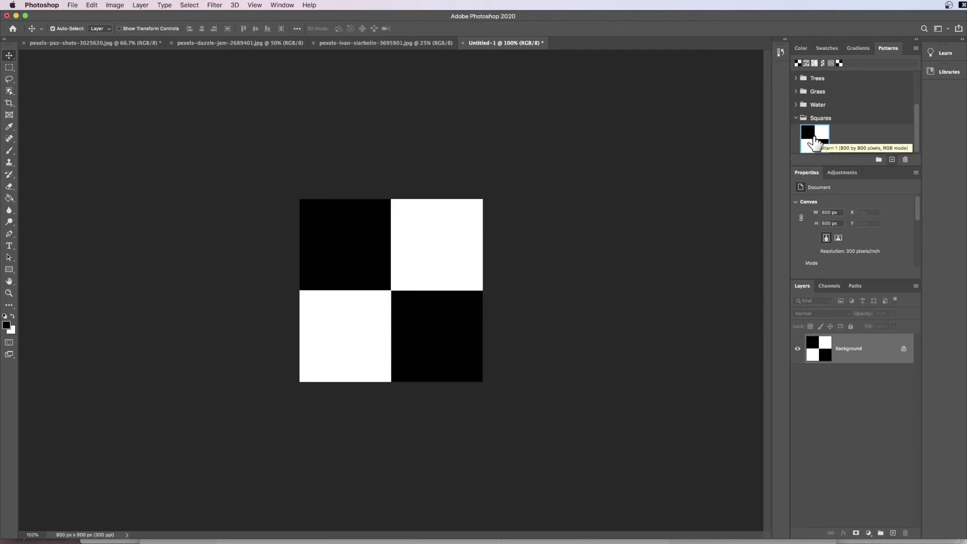
{"action": "left_click", "coordinate": [71, 43]}
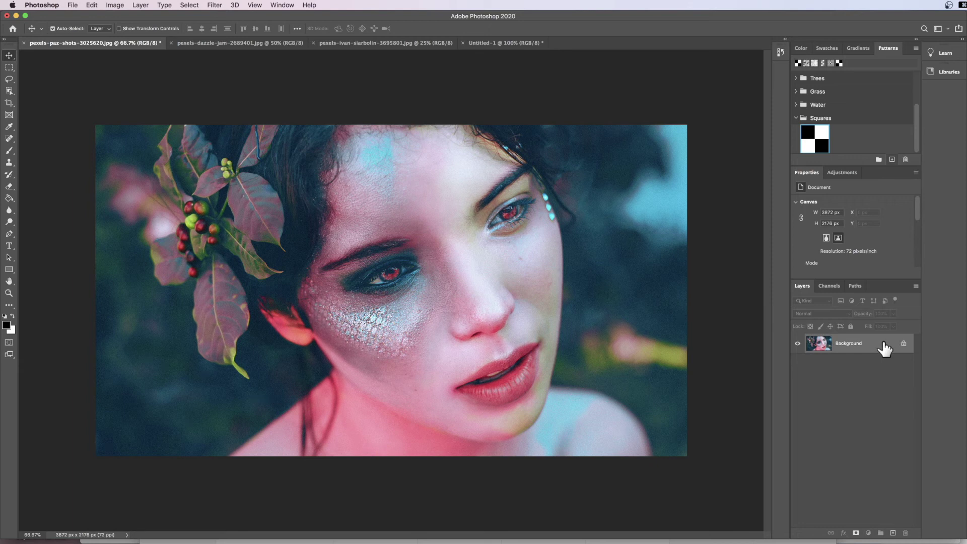
Duplicate the portrait to Layer 1, flip it horizontally, and toggle its visibility to compare
{"action": "key", "text": "super+j"}
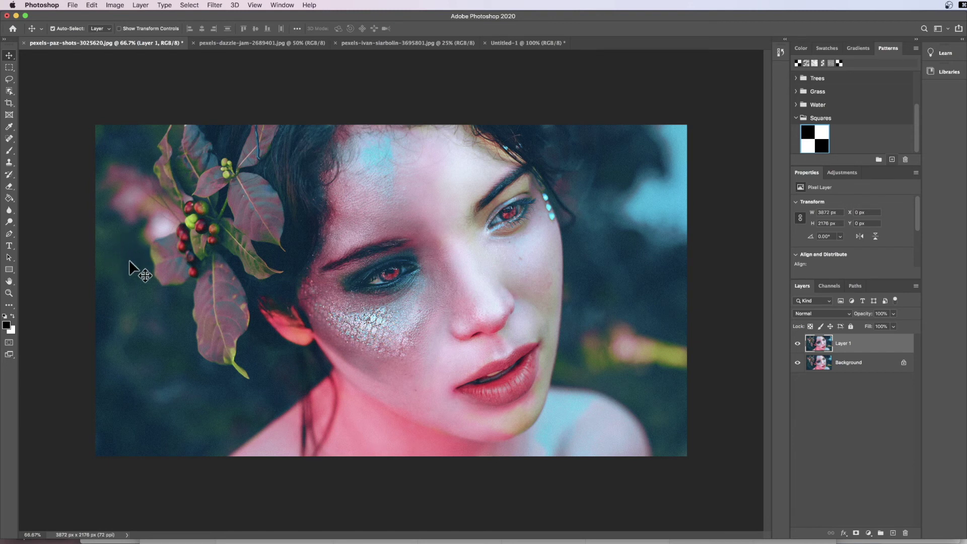
{"action": "left_click", "coordinate": [92, 6]}
{"action": "mouse_move", "coordinate": [136, 217]}
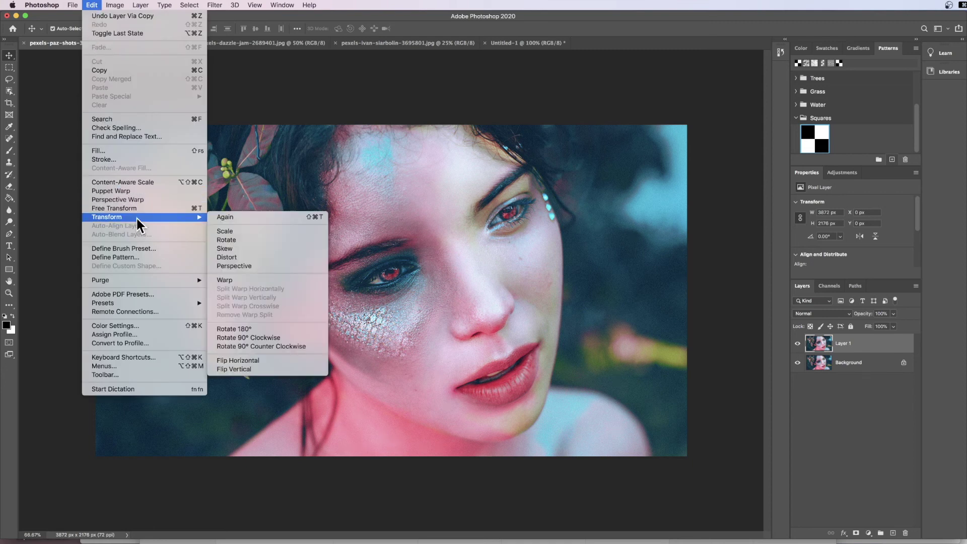
{"action": "left_click", "coordinate": [273, 361]}
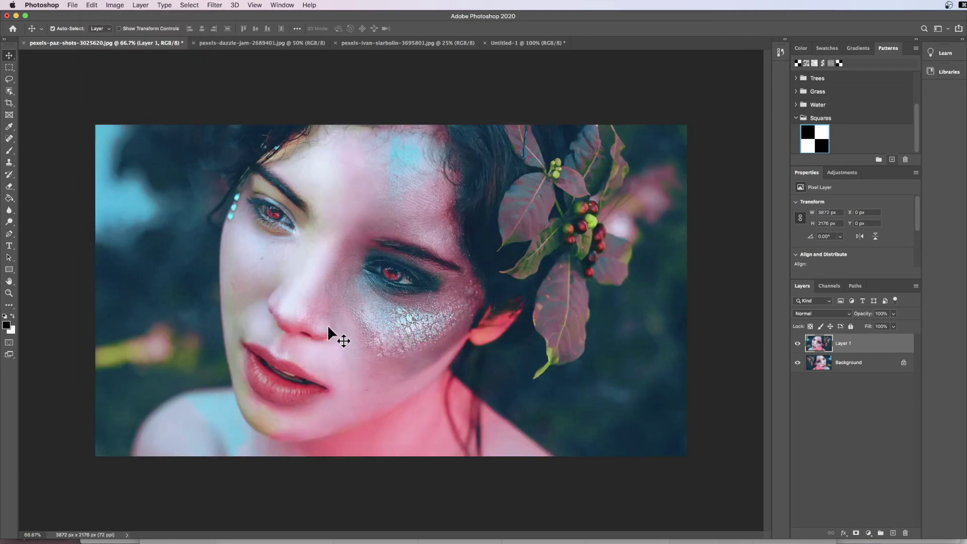
{"action": "left_click", "coordinate": [797, 343]}
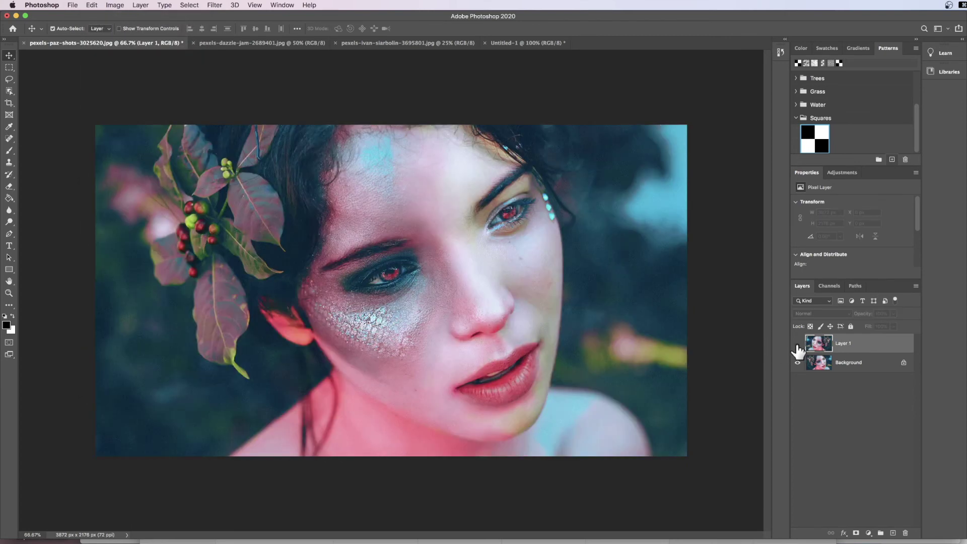
{"action": "left_click", "coordinate": [797, 345]}
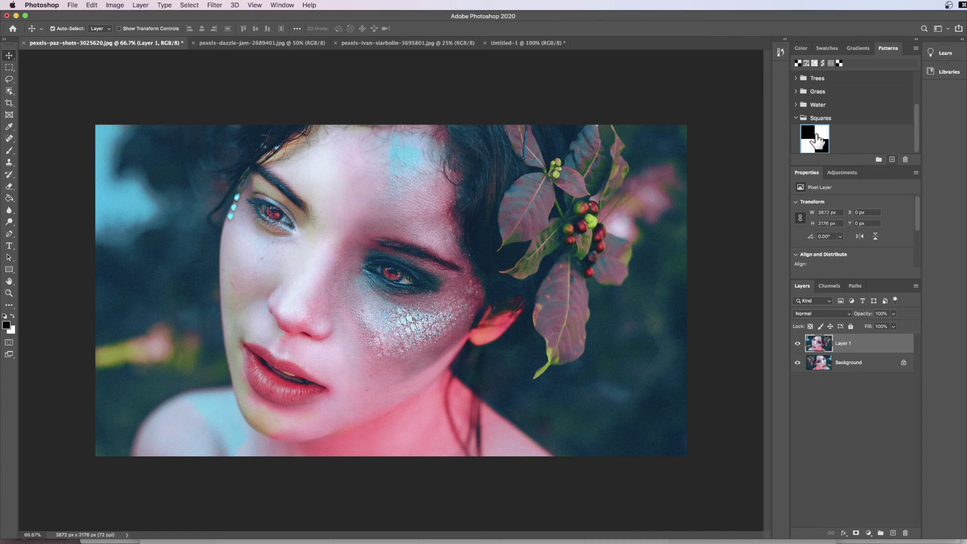
Drop the Squares pattern on the canvas as Pattern Fill 1, then select its black squares using Color Range Shadows
{"action": "left_click_drag", "start_coordinate": [817, 134], "coordinate": [401, 265]}
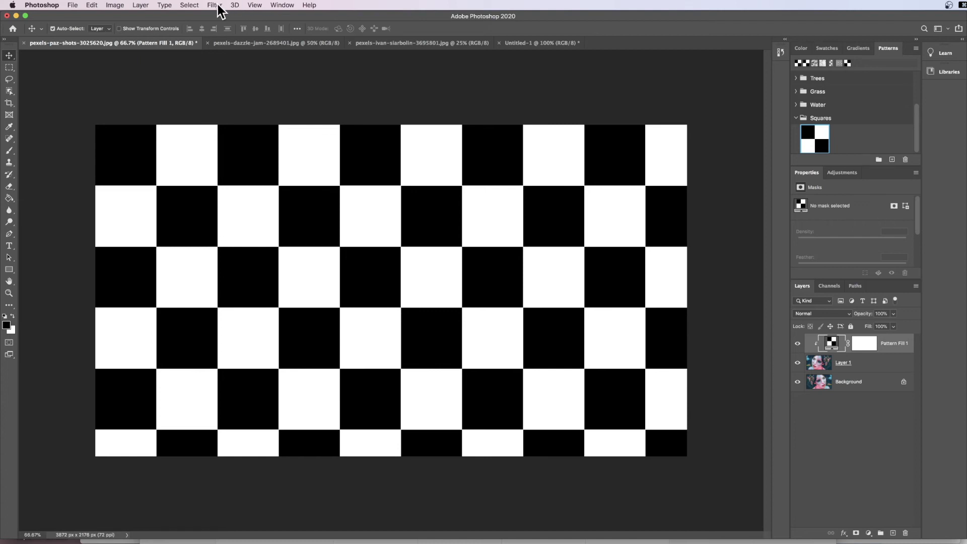
{"action": "left_click", "coordinate": [191, 6]}
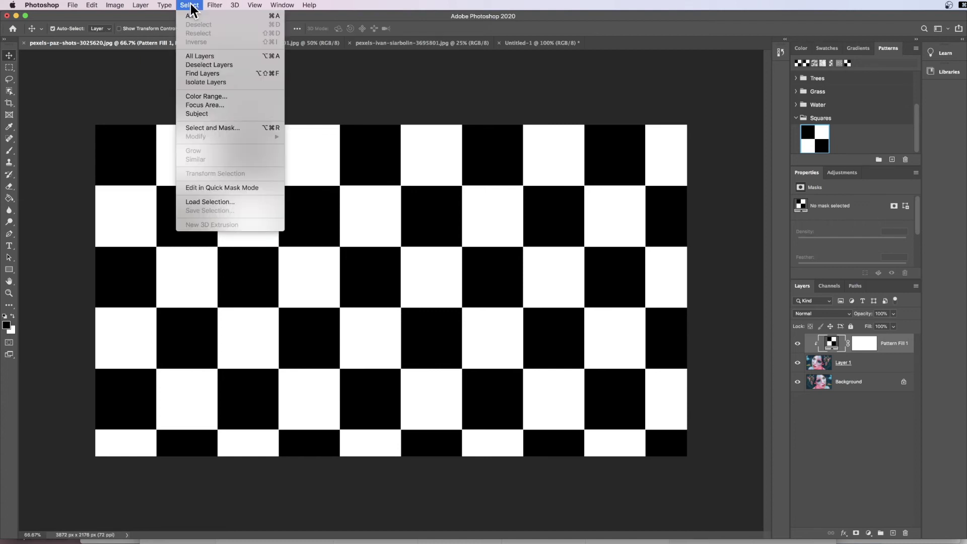
{"action": "left_click", "coordinate": [218, 96]}
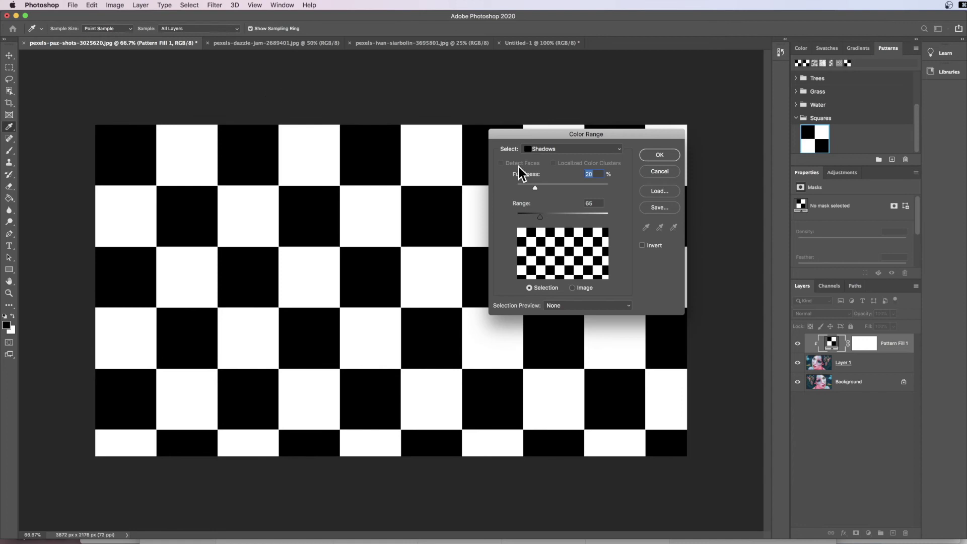
{"action": "left_click", "coordinate": [578, 149]}
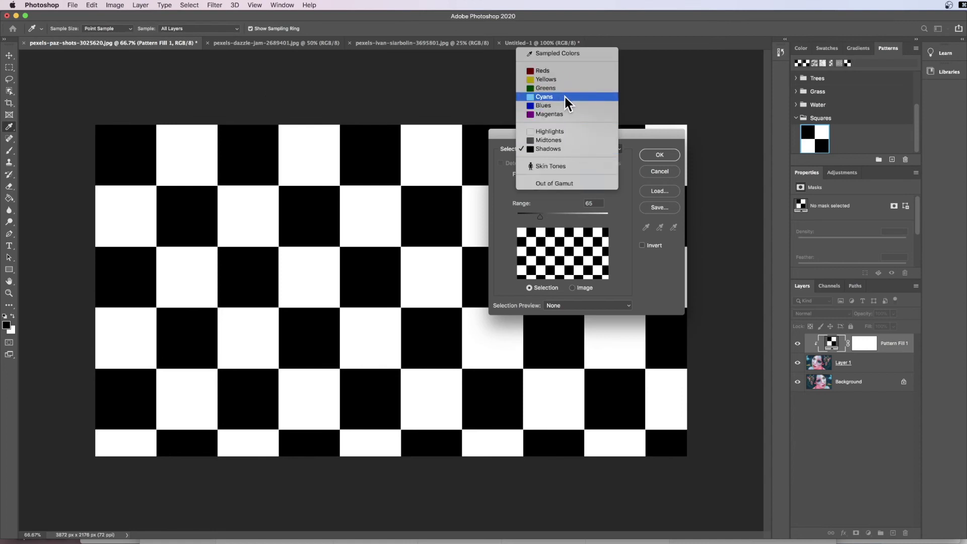
{"action": "left_click", "coordinate": [559, 51]}
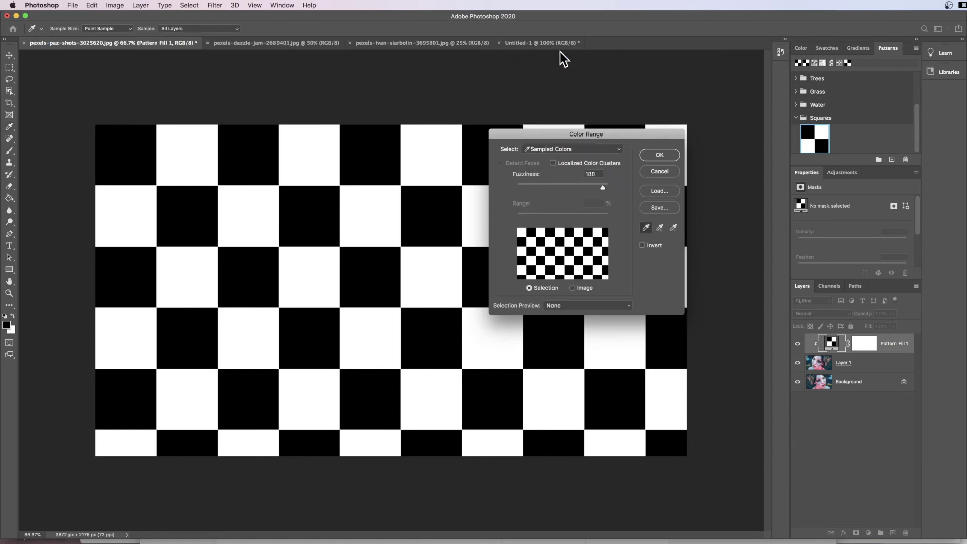
{"action": "left_click", "coordinate": [553, 150]}
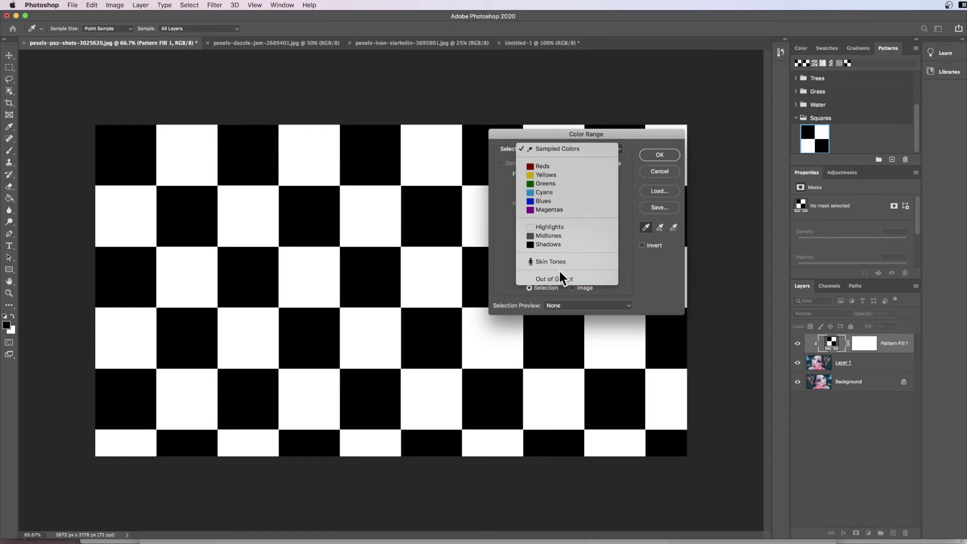
{"action": "left_click", "coordinate": [560, 244]}
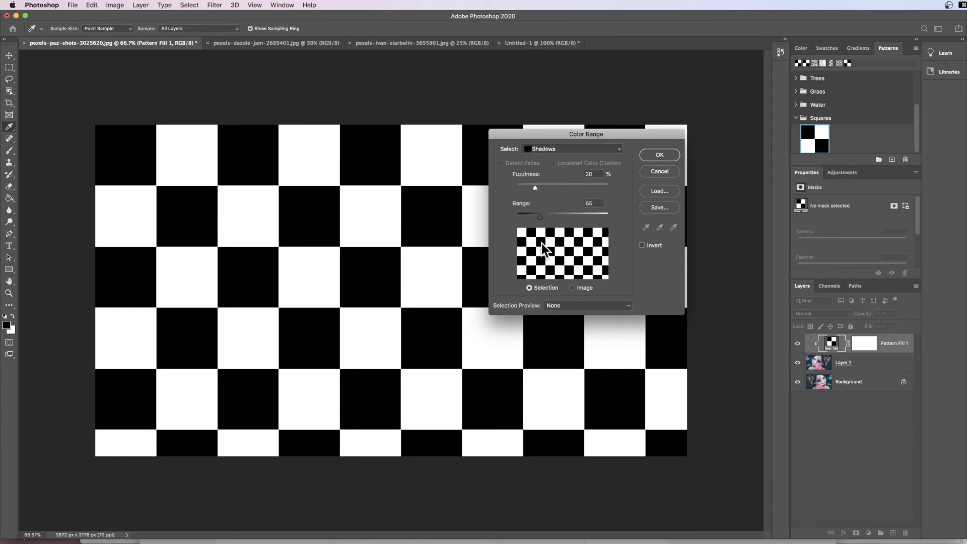
{"action": "left_click", "coordinate": [660, 155]}
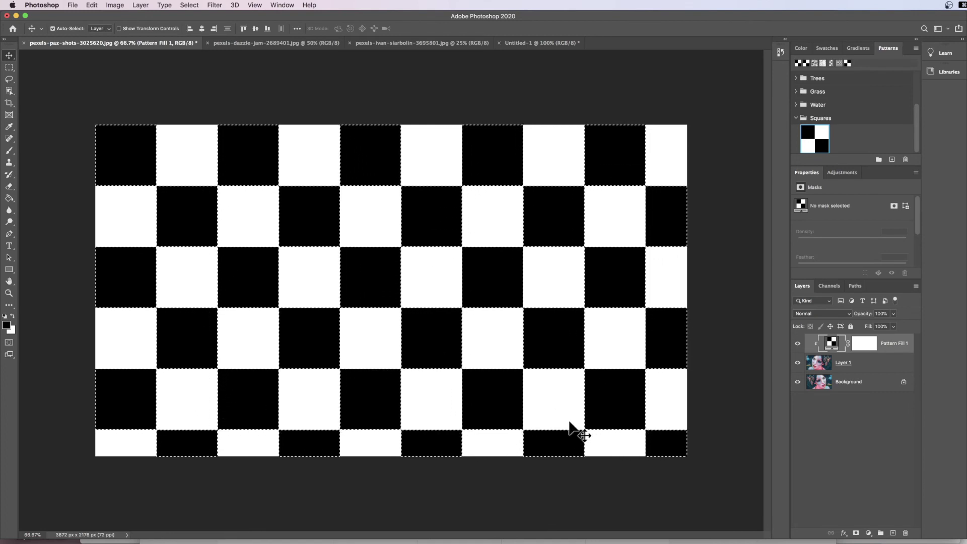
Hide Pattern Fill 1, mask Layer 1 with the checkerboard, and toggle Background to verify
{"action": "left_click", "coordinate": [798, 344]}
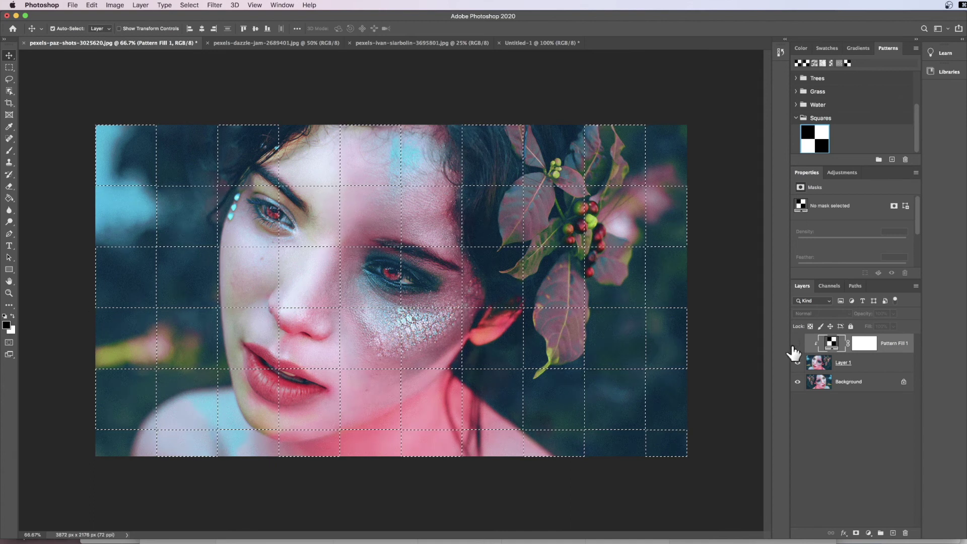
{"action": "left_click", "coordinate": [879, 369]}
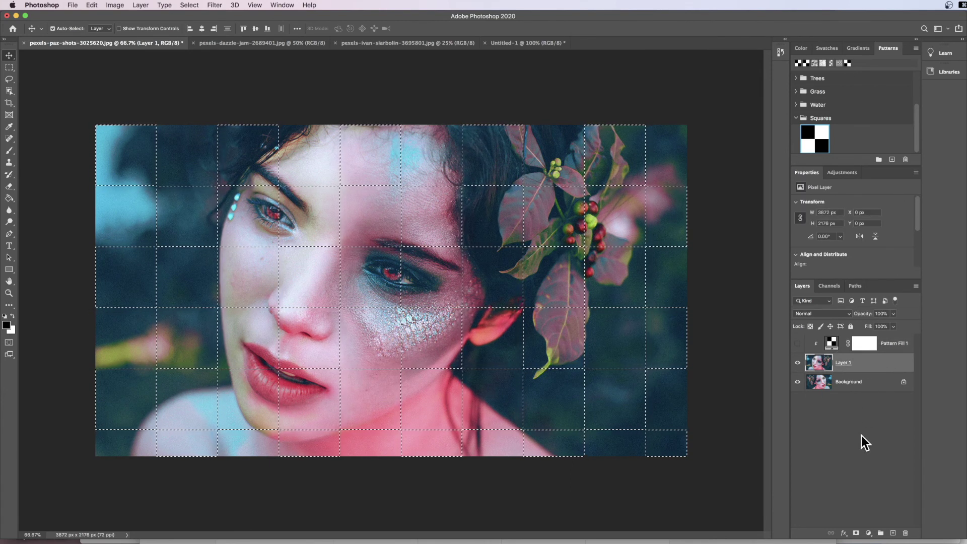
{"action": "left_click", "coordinate": [856, 534]}
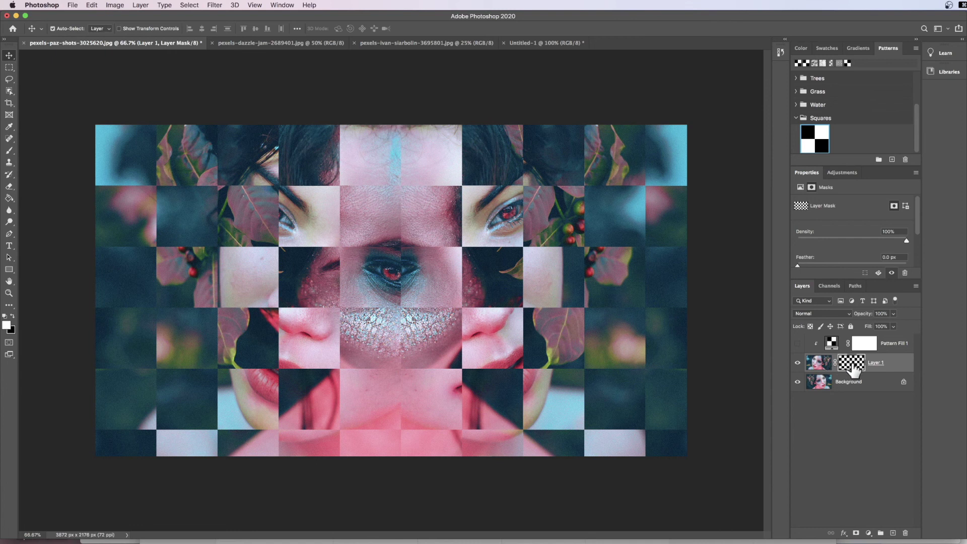
{"action": "left_click", "coordinate": [797, 383]}
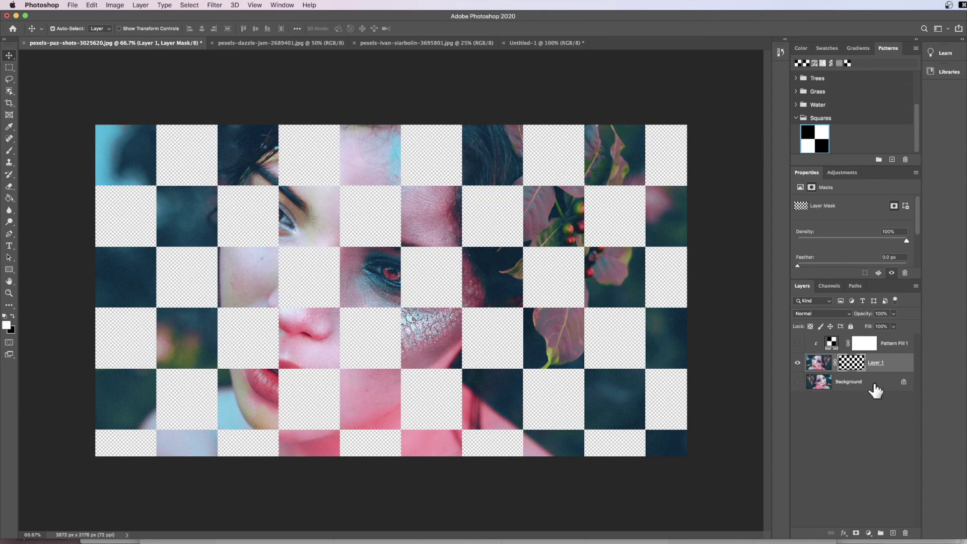
{"action": "left_click", "coordinate": [798, 383]}
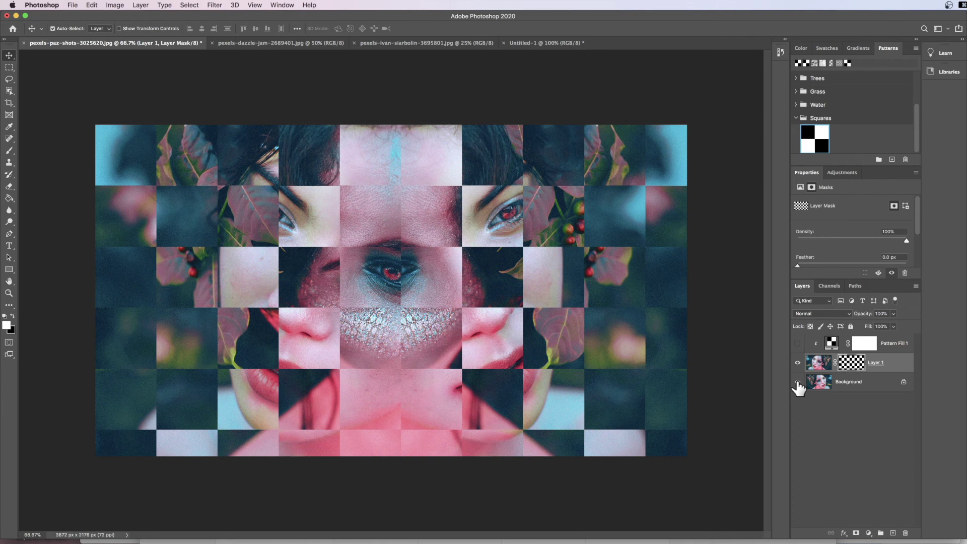
Add a 5 px Stroke effect to Layer 1 in dark blue 003356 sampled from the image
{"action": "double_click", "coordinate": [903, 363]}
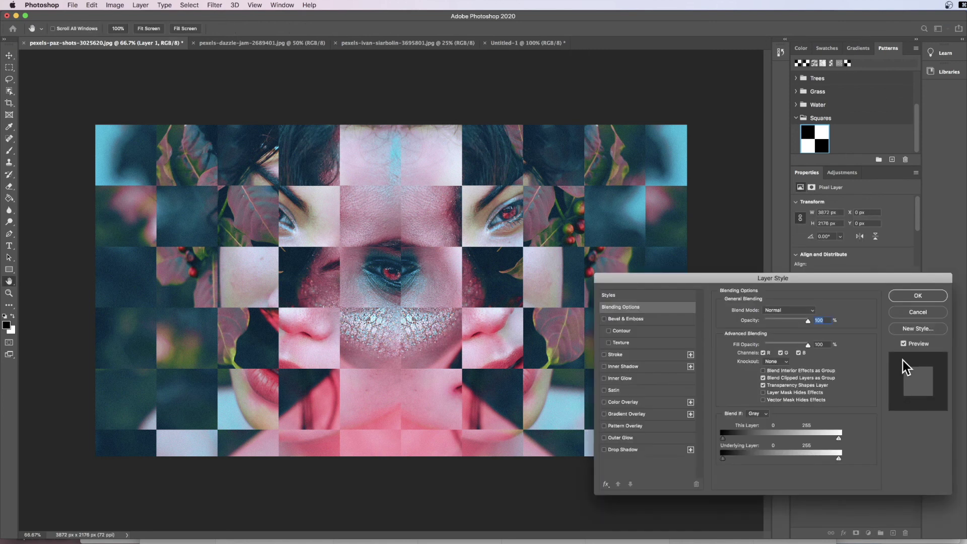
{"action": "left_click", "coordinate": [640, 353]}
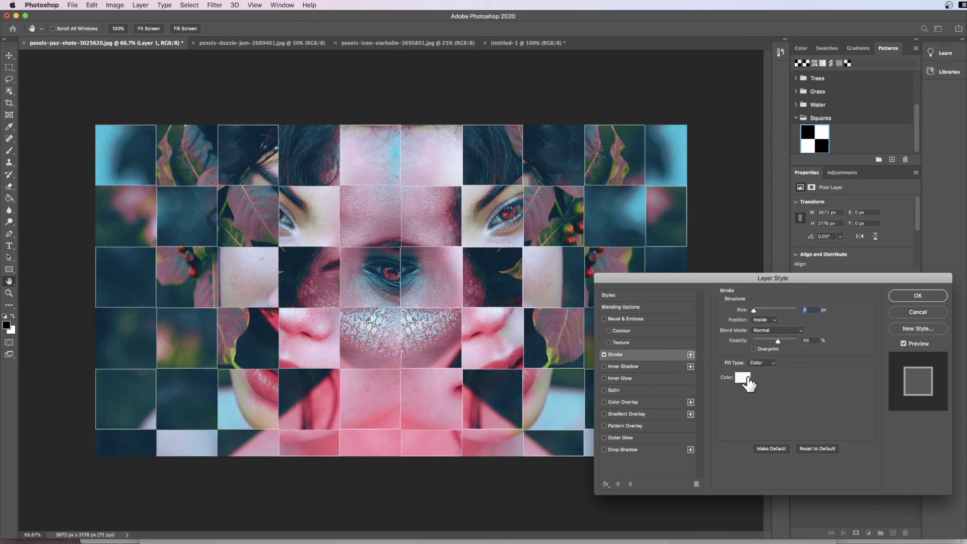
{"action": "left_click_drag", "start_coordinate": [739, 279], "coordinate": [851, 277]}
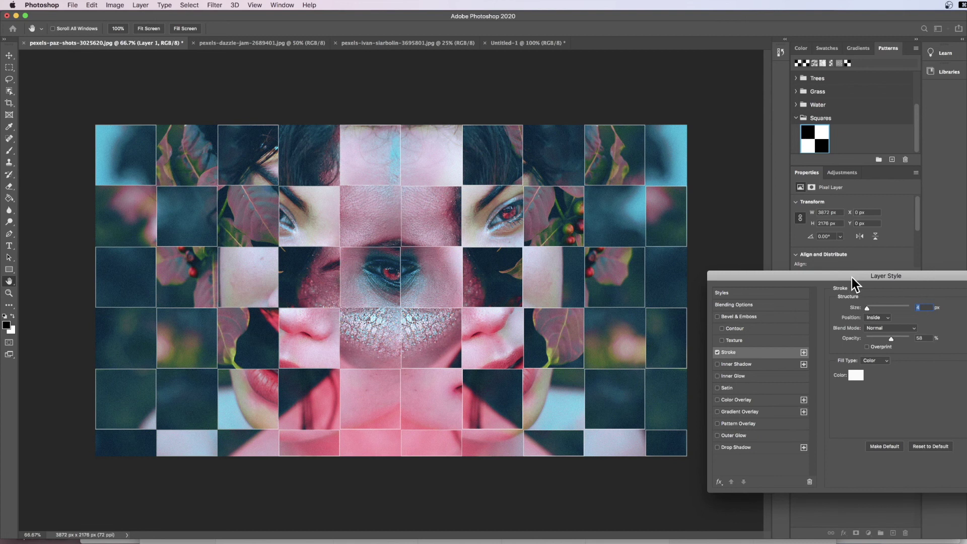
{"action": "left_click", "coordinate": [857, 379]}
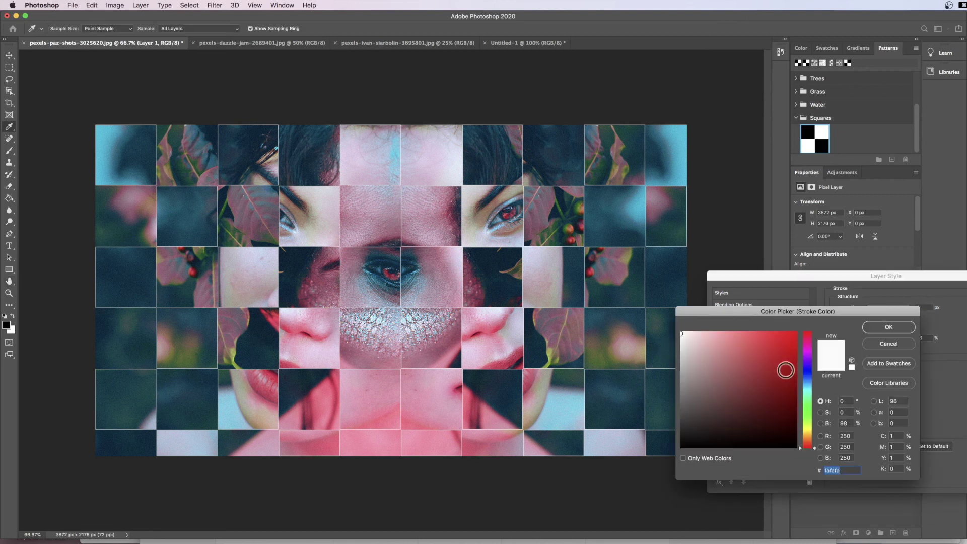
{"action": "left_click", "coordinate": [442, 289]}
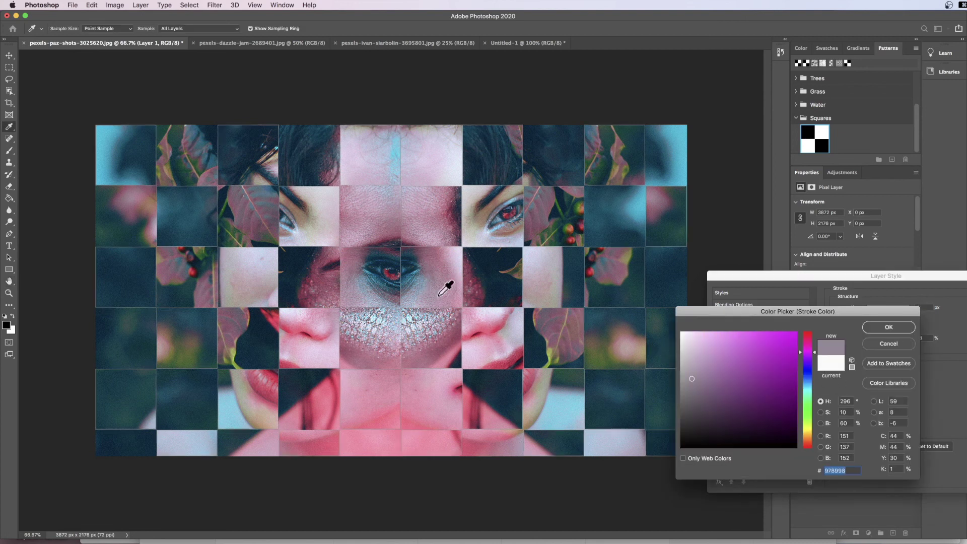
{"action": "left_click", "coordinate": [572, 287]}
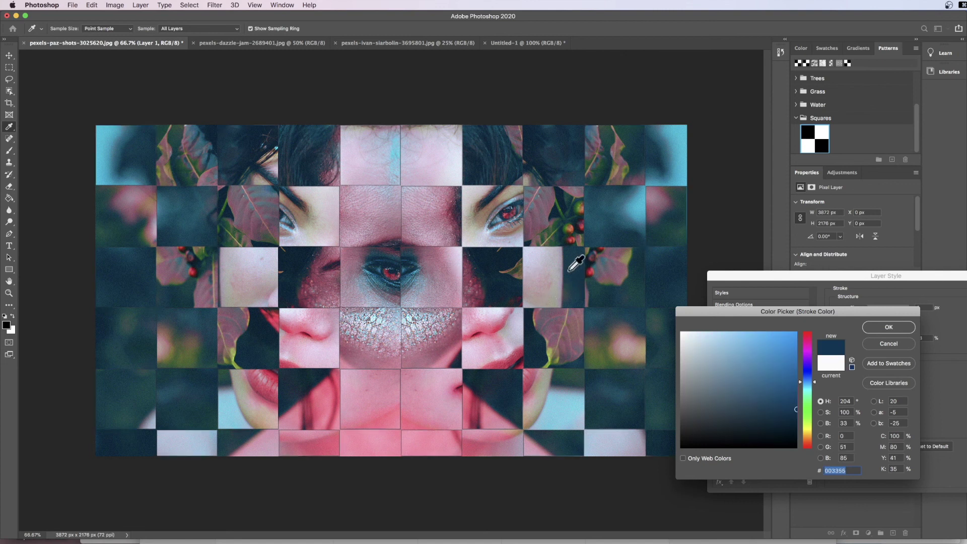
{"action": "left_click", "coordinate": [902, 328]}
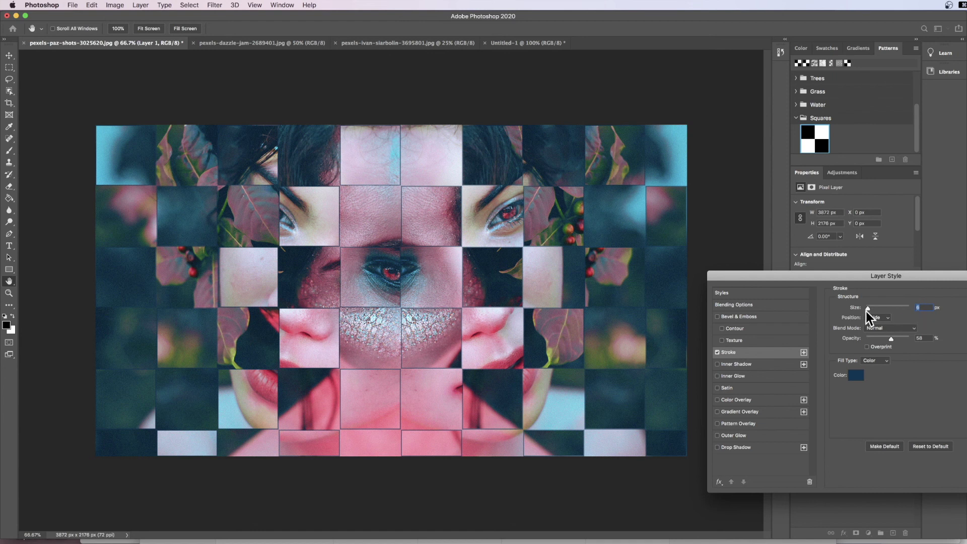
{"action": "left_click_drag", "start_coordinate": [866, 311], "coordinate": [869, 311]}
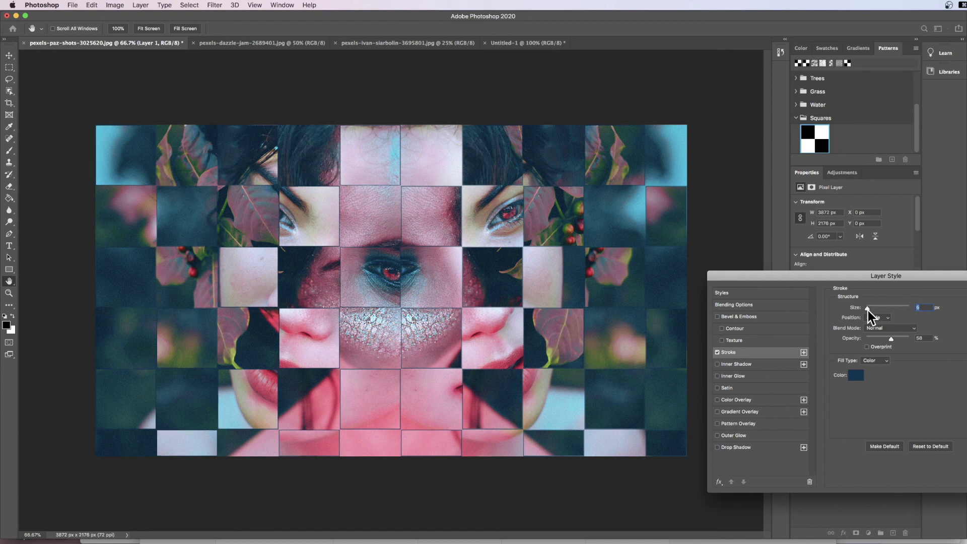
{"action": "key", "text": "Return"}
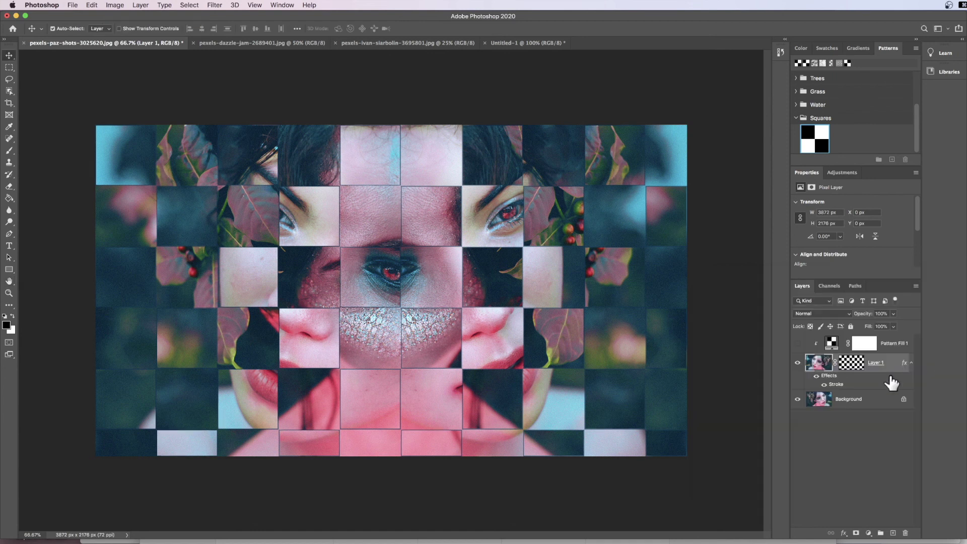